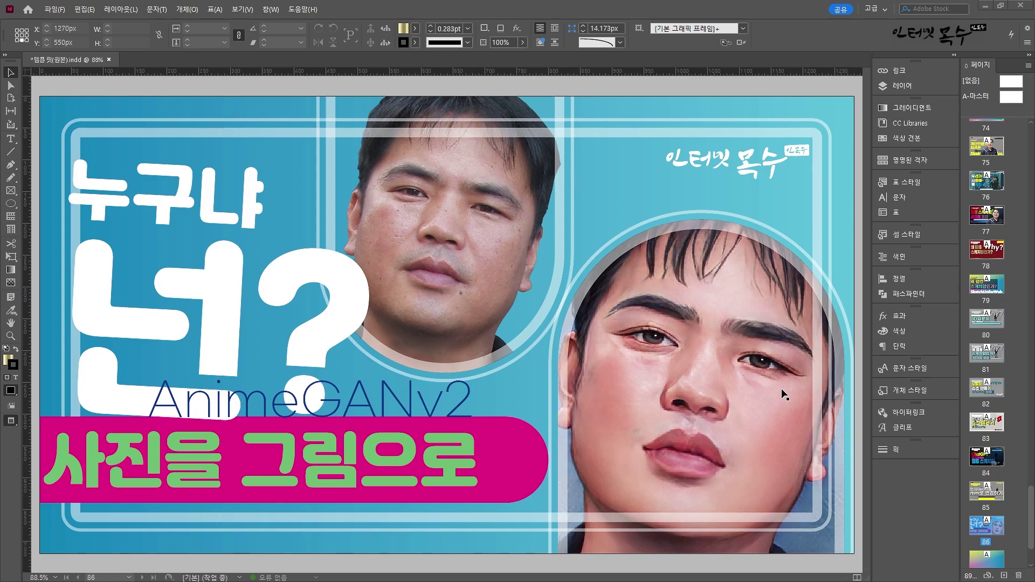
Look through the existing thumbnail pages 81 to 86 in the InDesign document, including the AnimeGANv2 cover page.
double_click(987, 458)
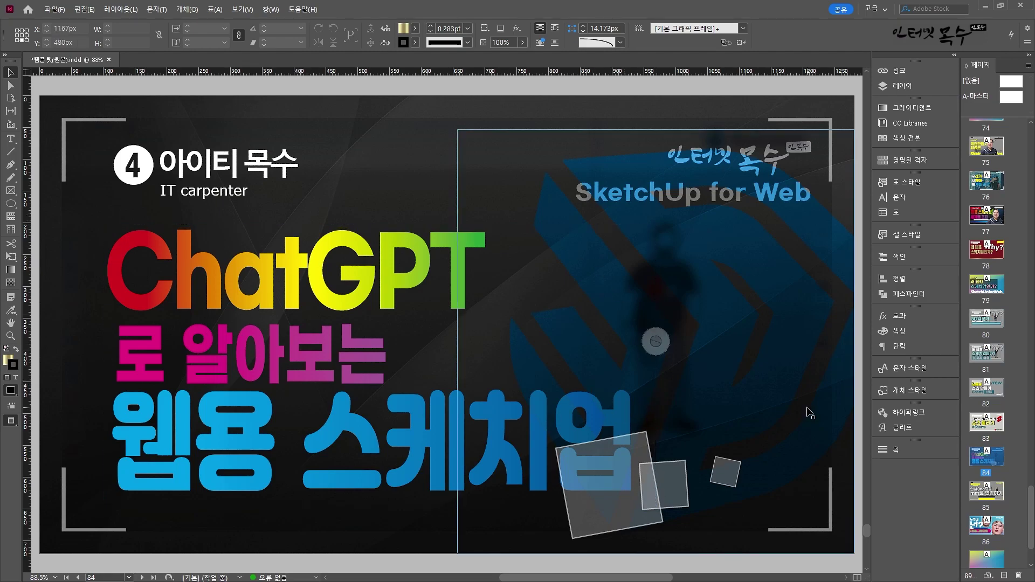
scroll(770, 374, down, 5)
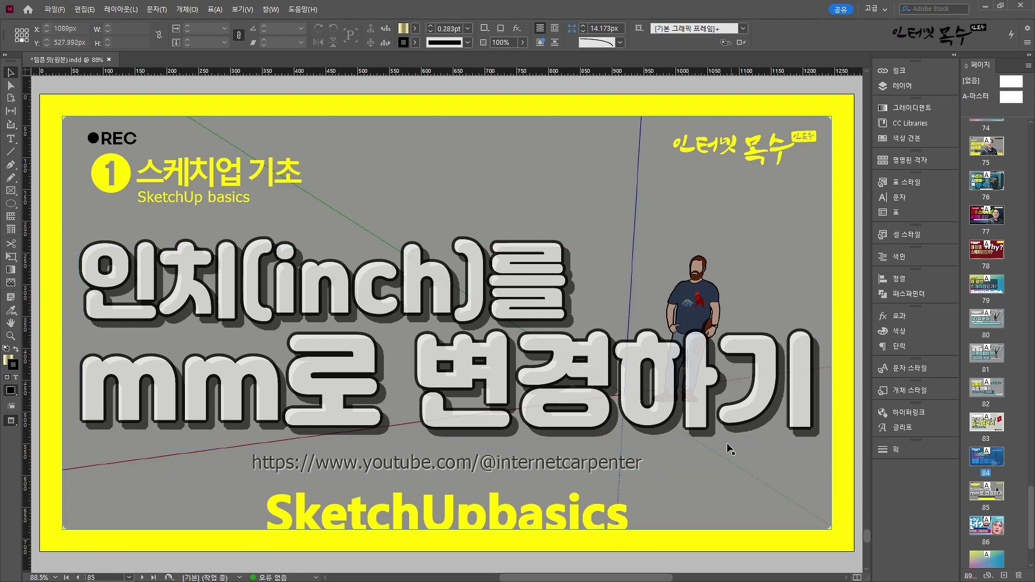
scroll(745, 400, down, 5)
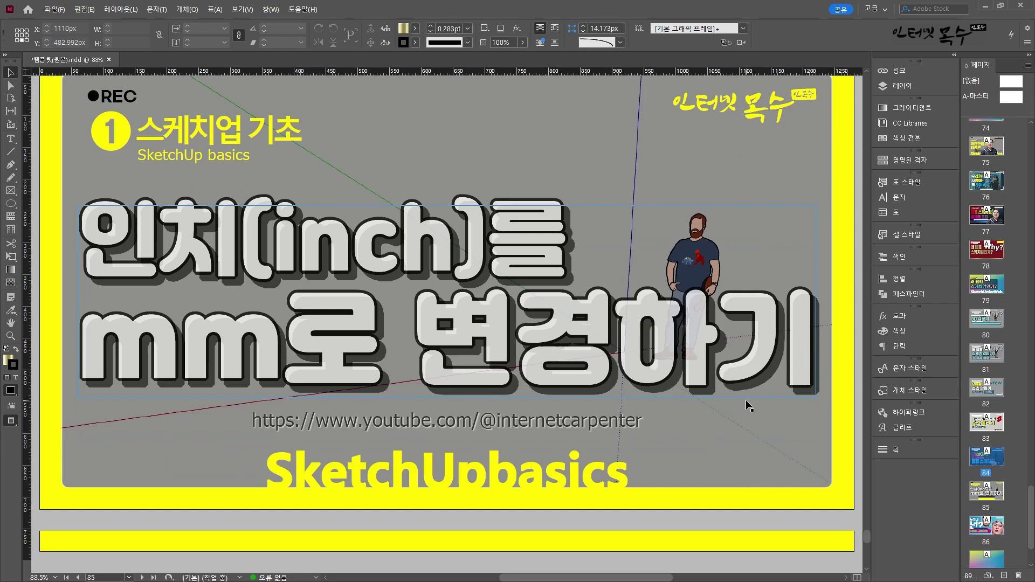
scroll(746, 400, down, 5)
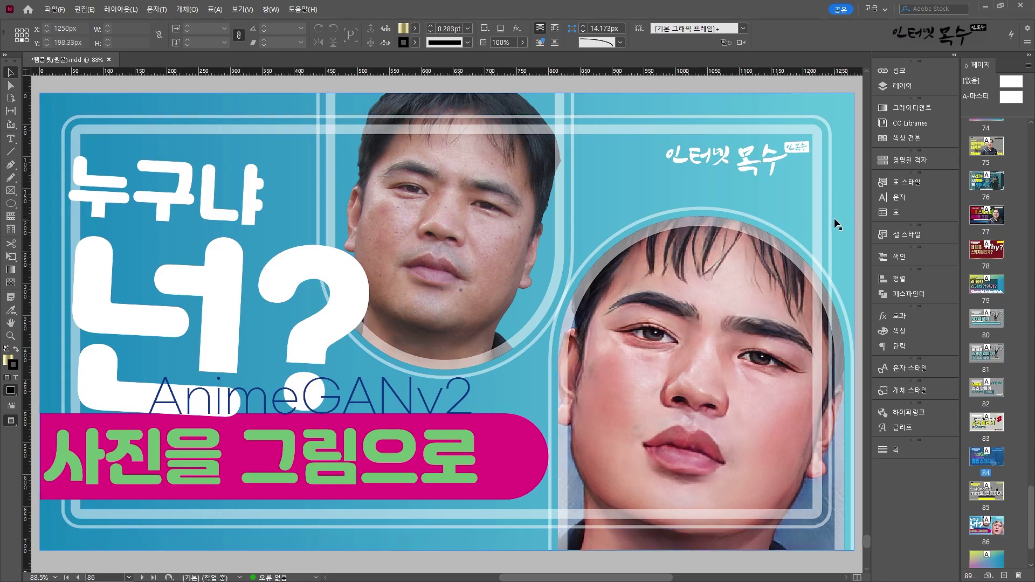
scroll(838, 227, up, 15)
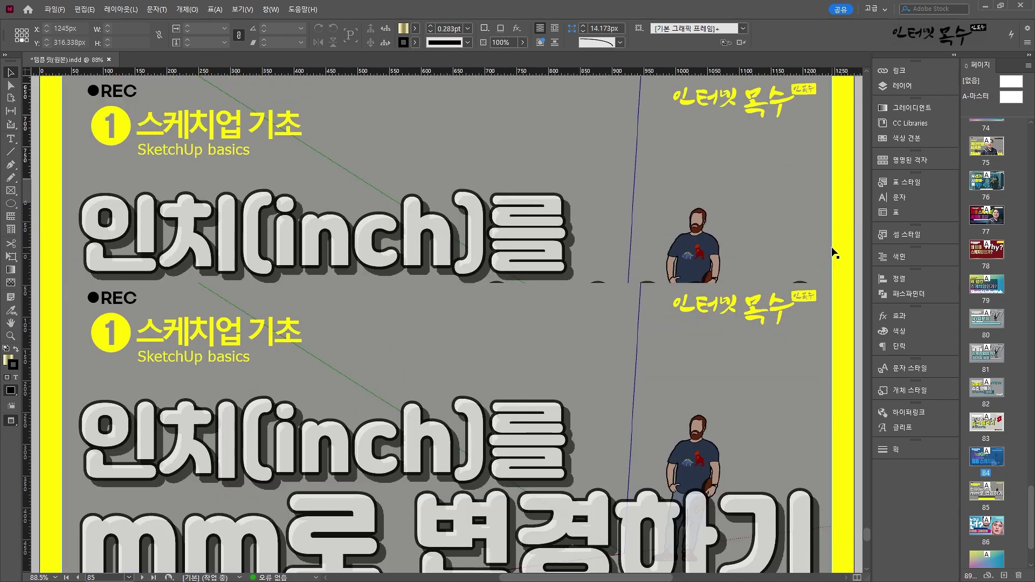
scroll(832, 252, up, 15)
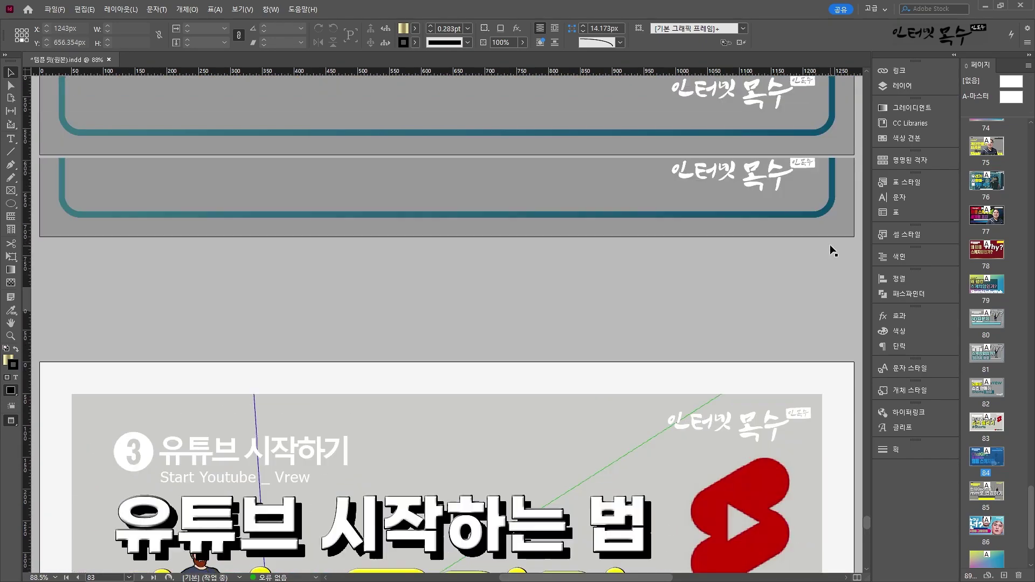
scroll(832, 250, up, 12)
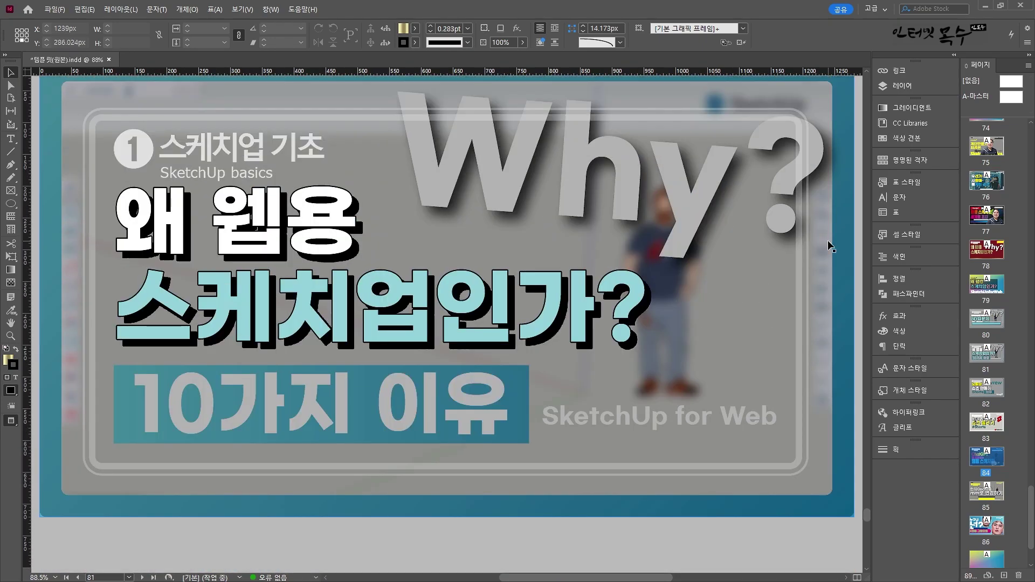
scroll(828, 245, down, 3)
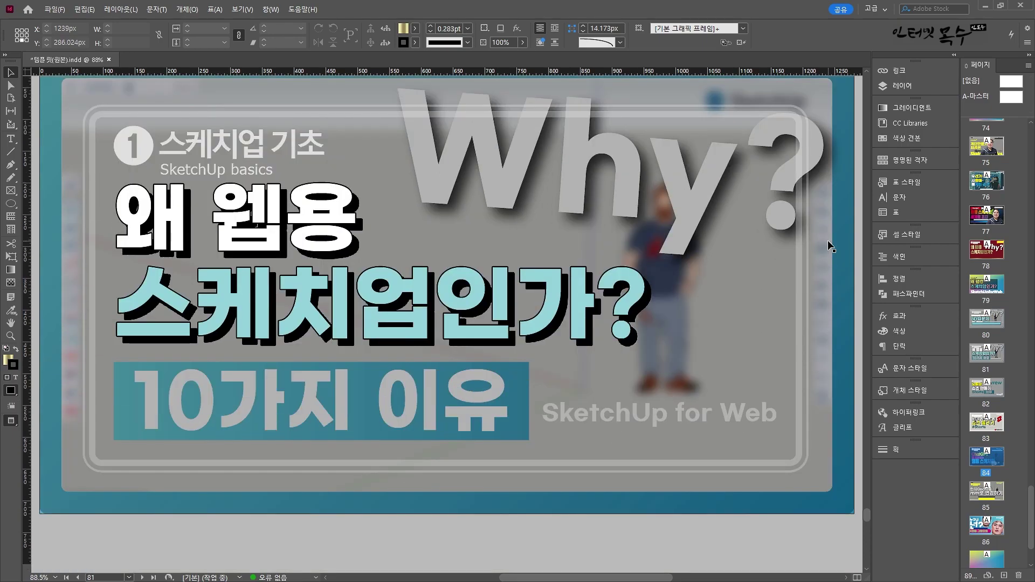
double_click(976, 524)
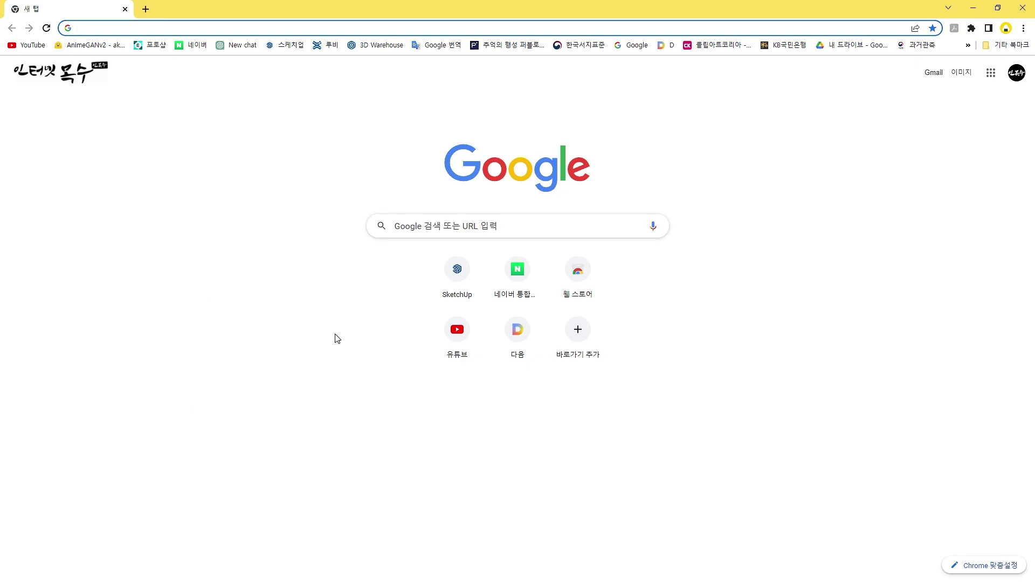
Open the bookmarked AnimeGANv2 space on Hugging Face and select version 2 for the conversion.
click(98, 50)
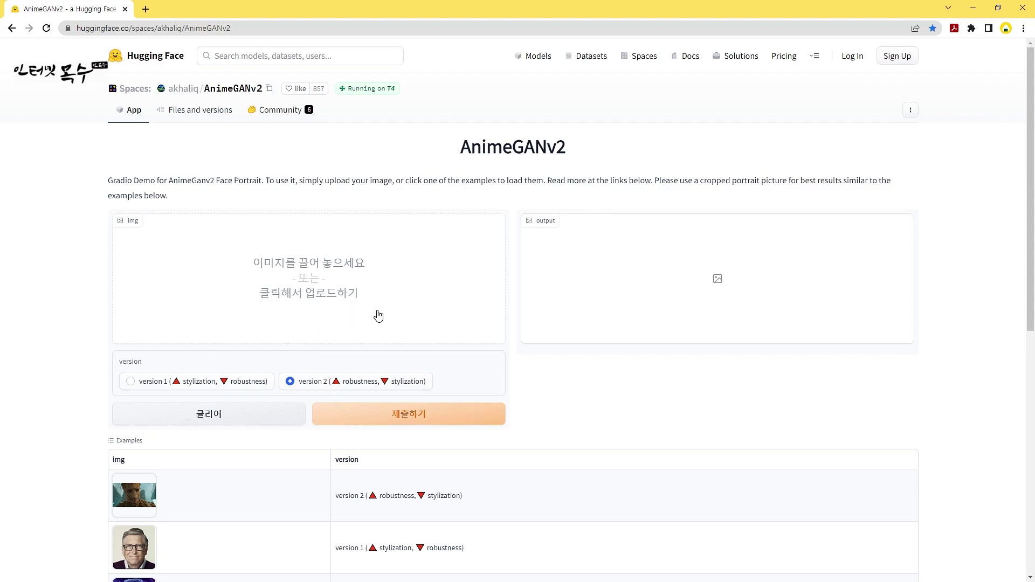
click(132, 384)
click(290, 383)
Load jin.png from the AI folder as the input image and submit it for conversion.
key(alt+Tab)
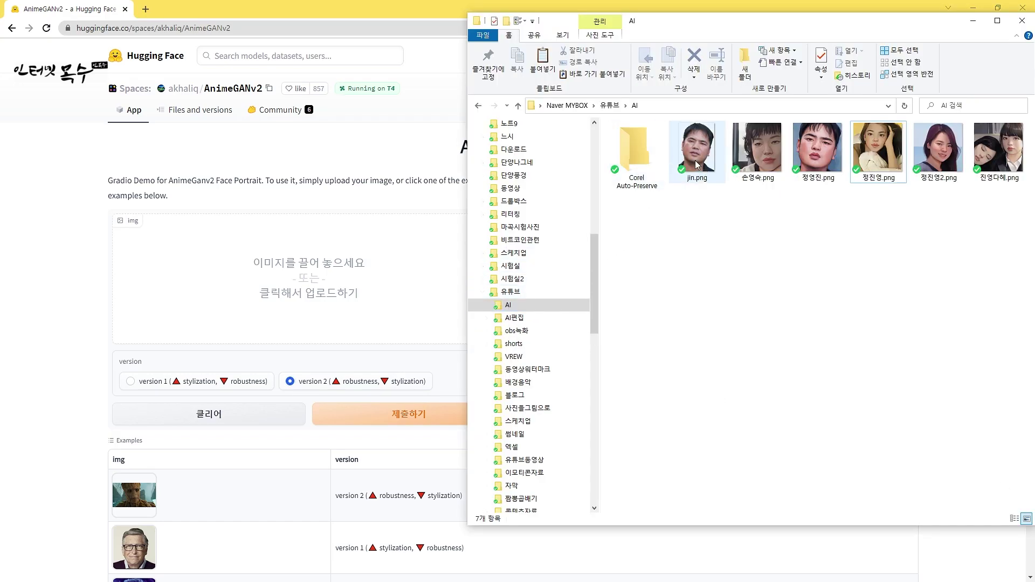
drag(700, 148, 327, 303)
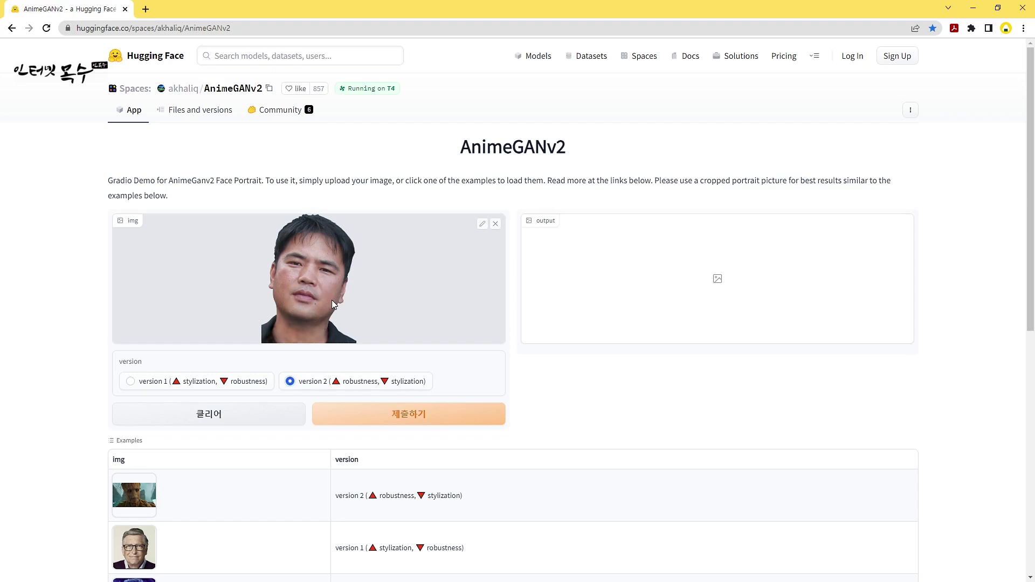
click(410, 419)
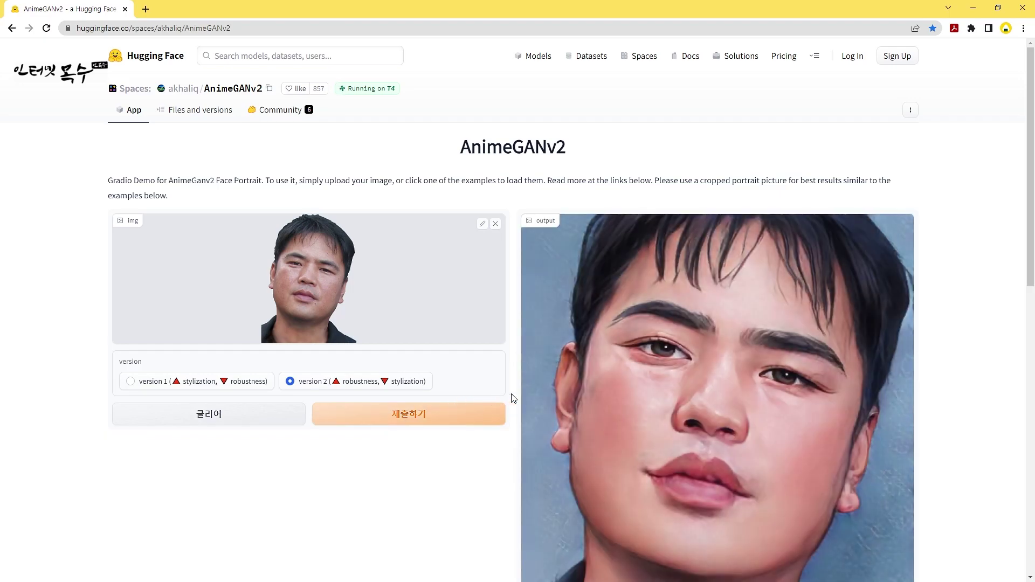
Save the generated painting in the AI folder, reusing the matching portrait's file name with 2 added at its end.
scroll(776, 375, down, 2)
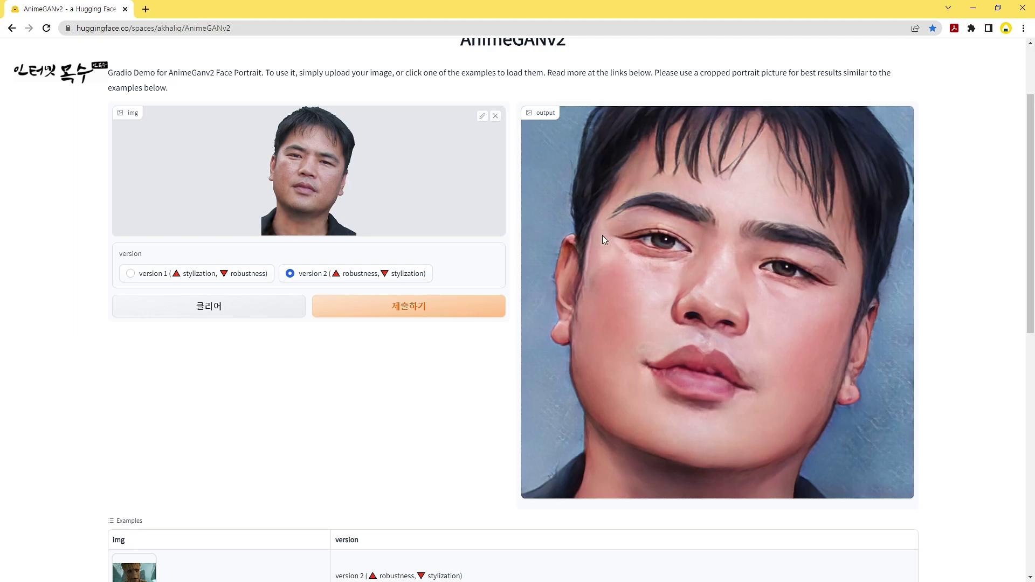
right_click(633, 185)
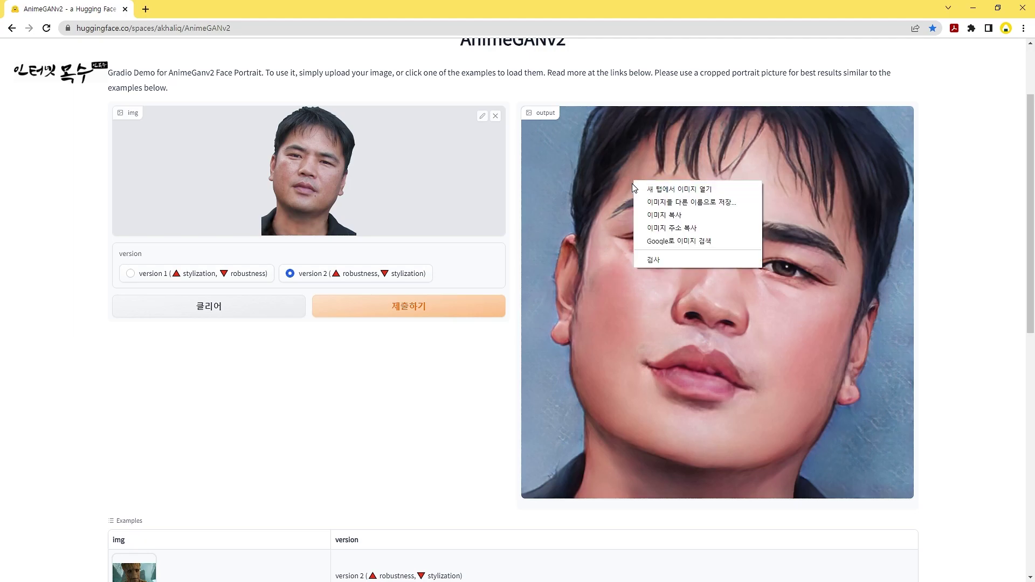
click(700, 203)
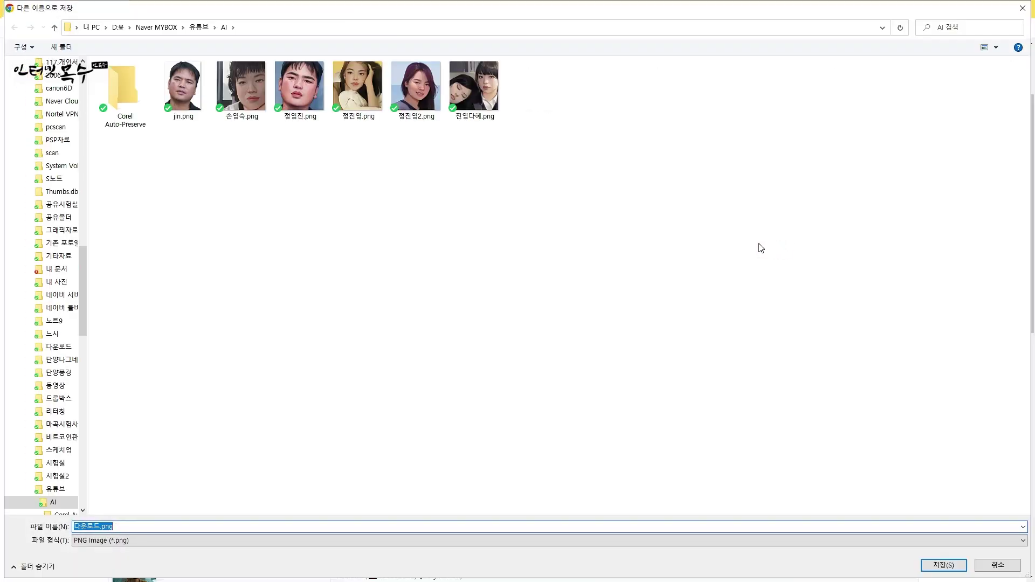
click(300, 86)
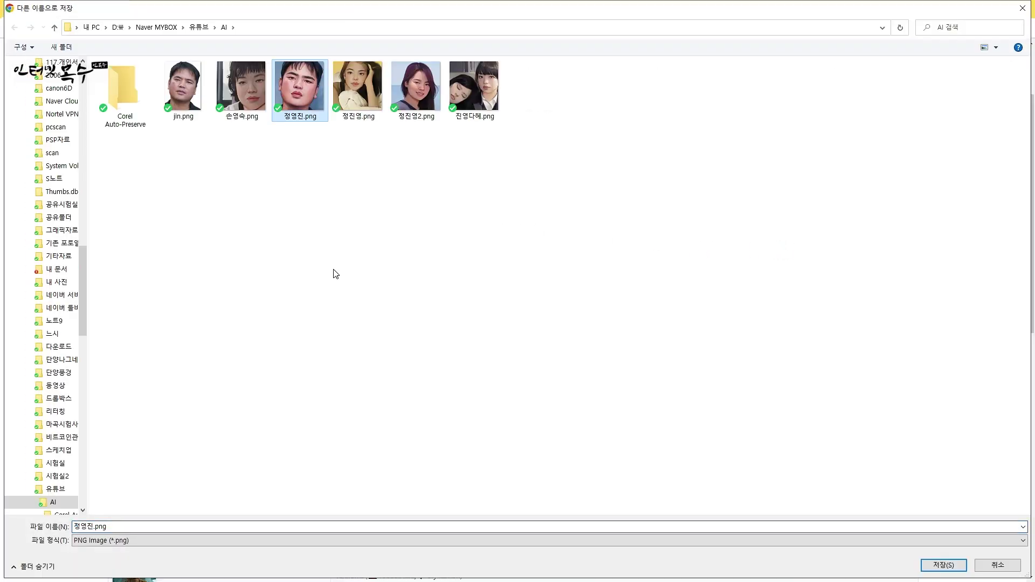
click(115, 529)
click(115, 528)
key(shift+Left)
key(shift+Left)
key(shift+Left)
key(shift+Left)
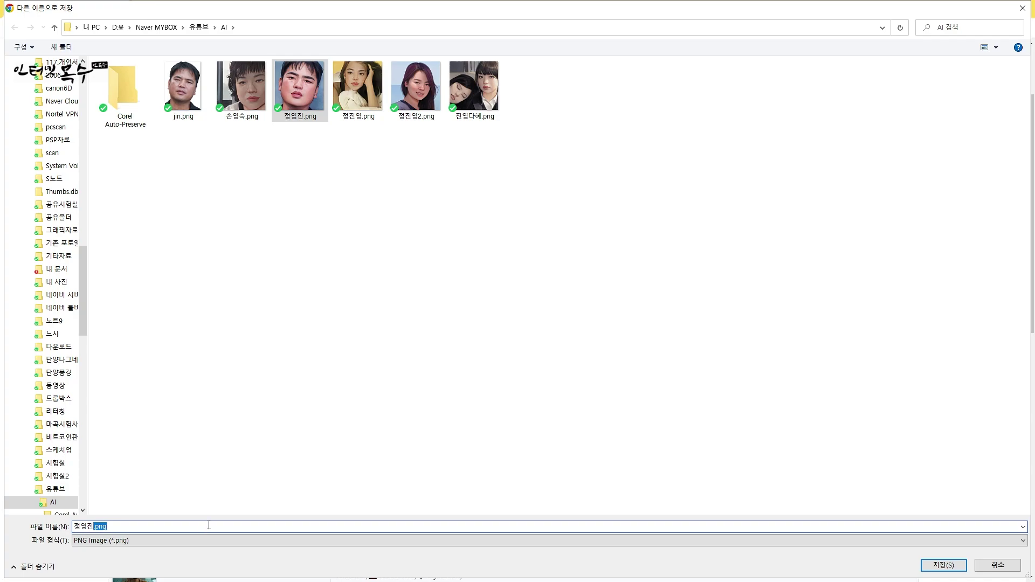
text(2)
key(Return)
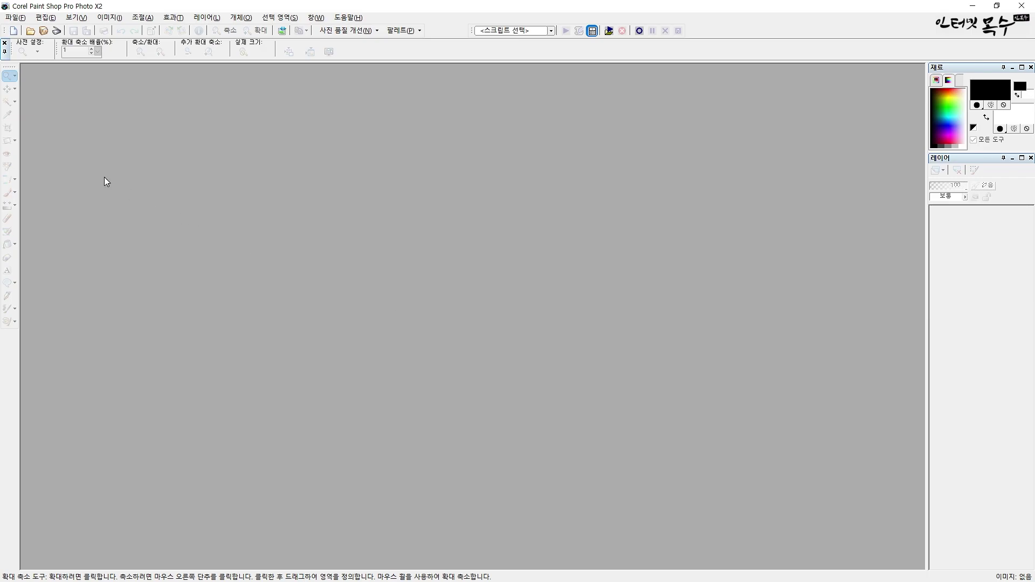
Switch to Corel Paint Shop Pro Photo X2, open the newly saved painting and move its window to the middle of the workspace.
click(30, 32)
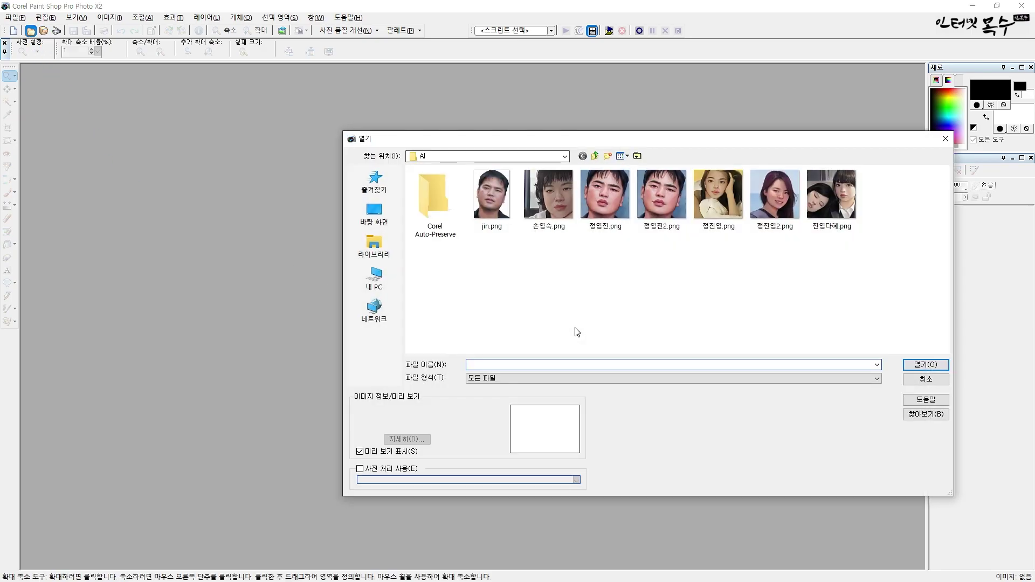
double_click(665, 196)
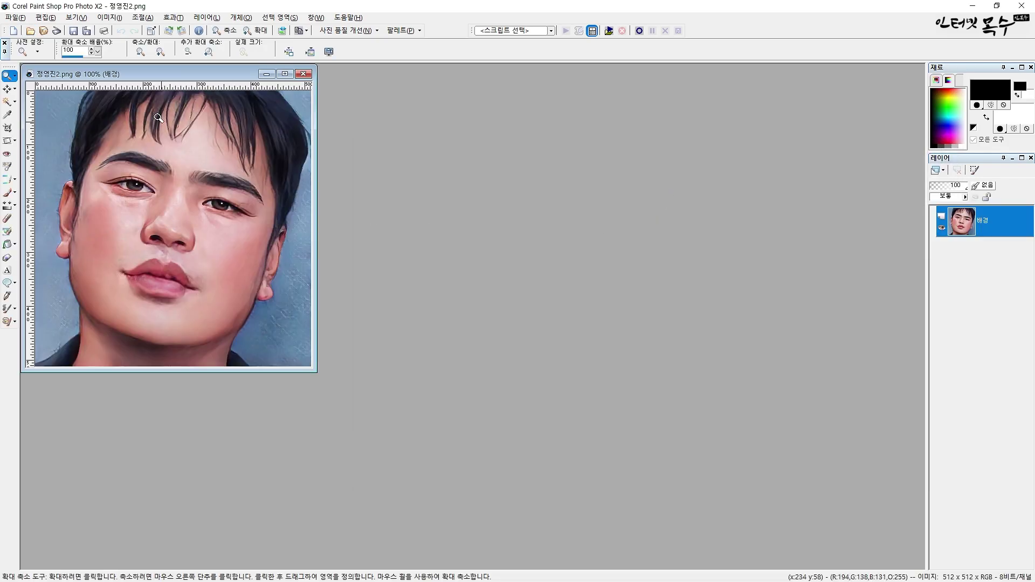
drag(157, 74, 452, 121)
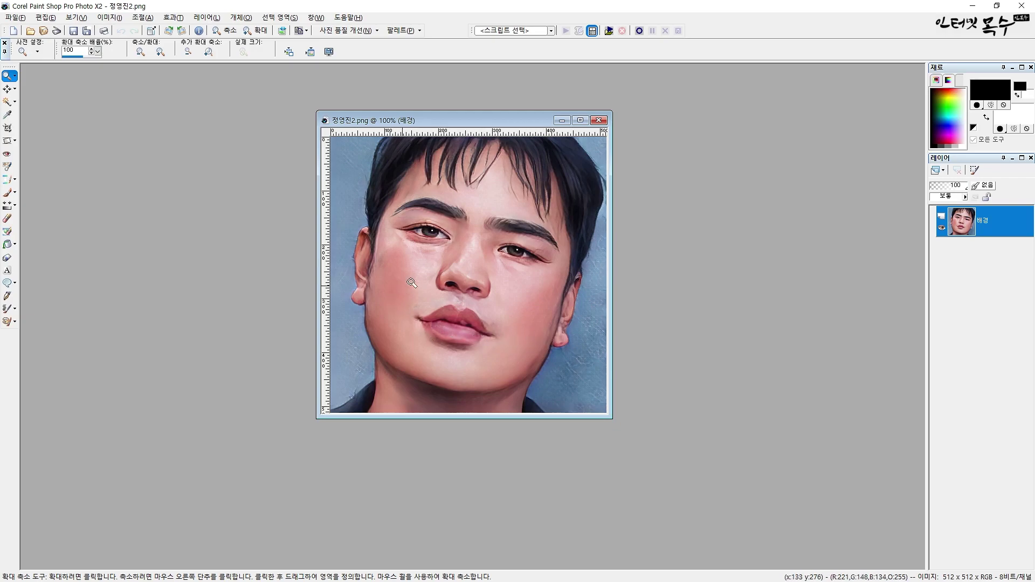
Open jin.png and arrange it side by side with the painted portrait, enlarging the painting's view to 150%.
click(23, 19)
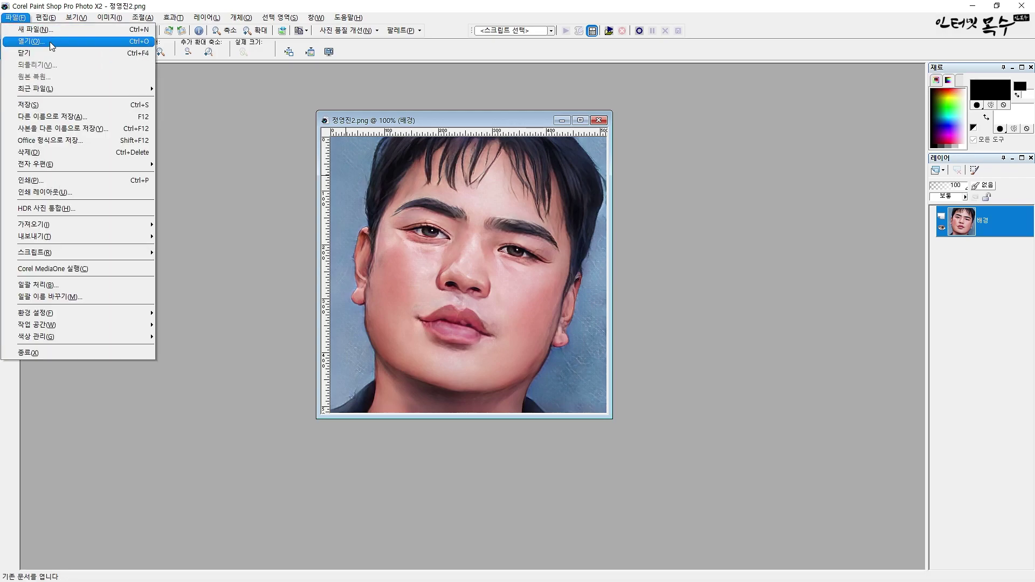
click(34, 42)
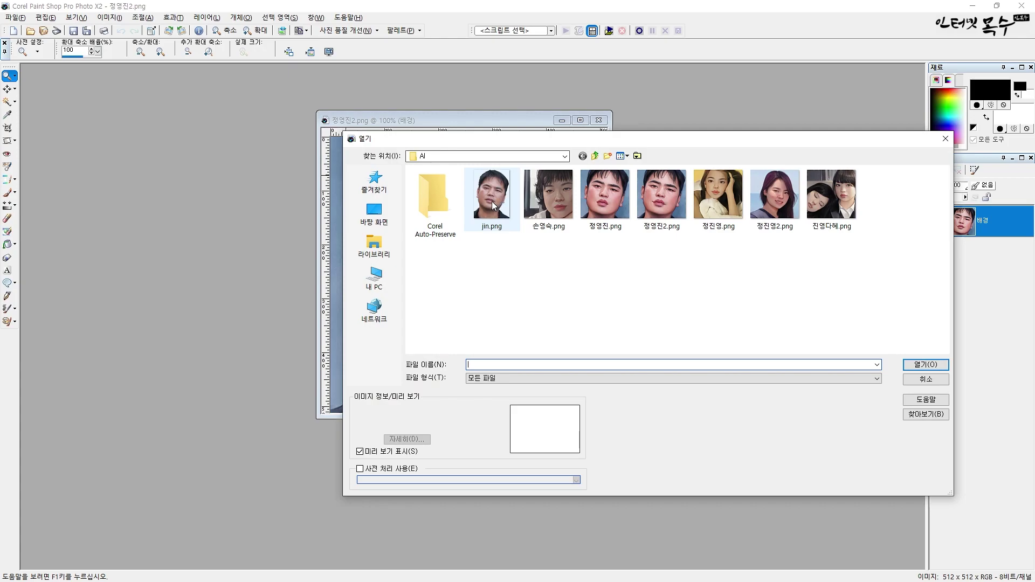
double_click(491, 201)
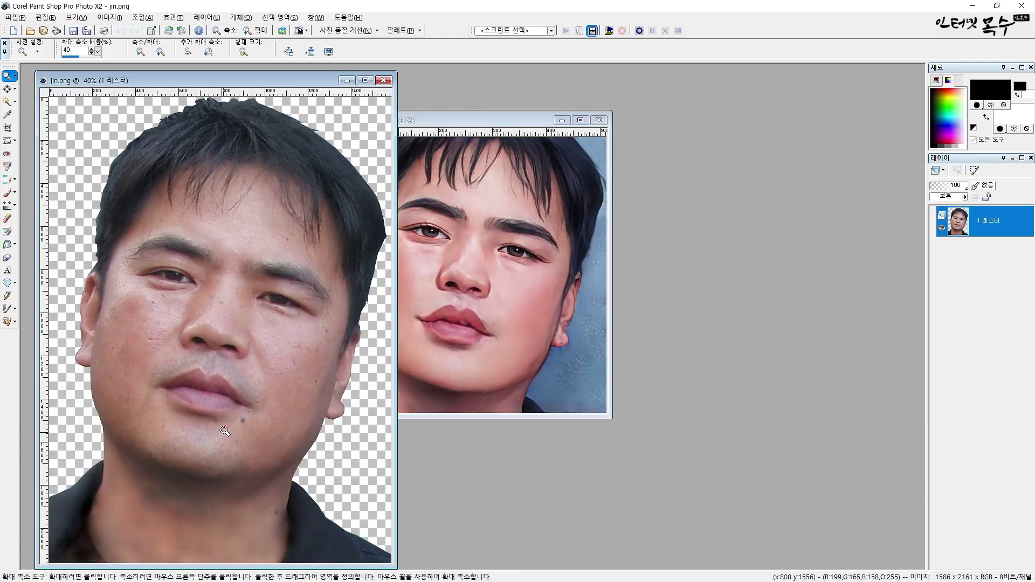
right_click(250, 411)
drag(477, 127, 660, 92)
click(619, 280)
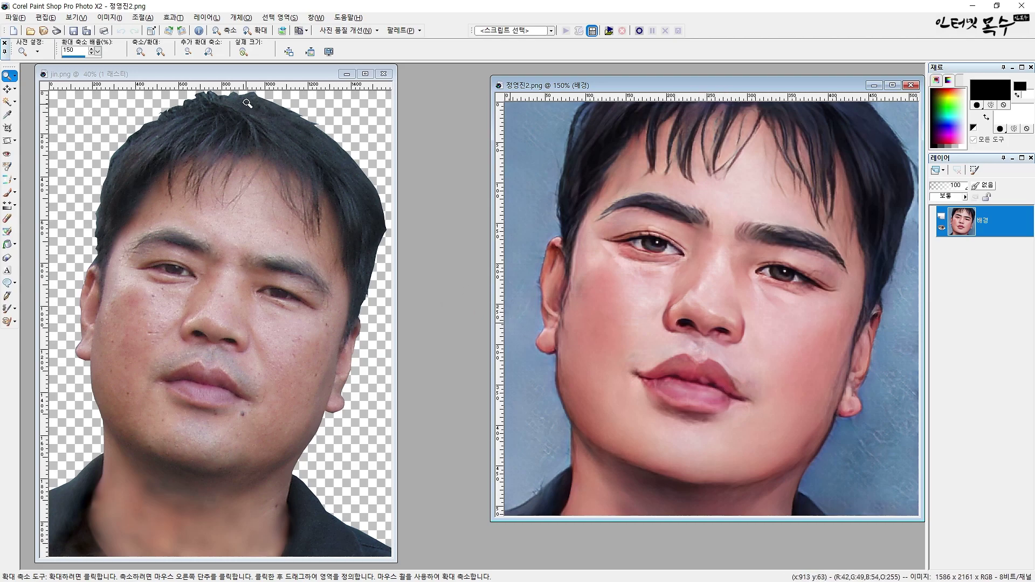
drag(251, 65, 320, 81)
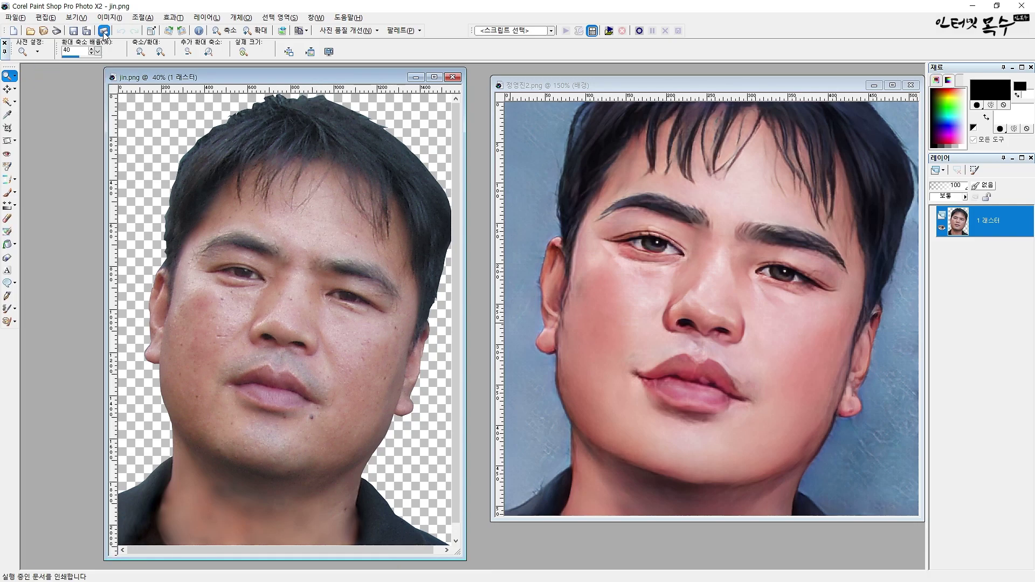
Choose the Blemish Fixer, set its size to 45, and enlarge jin.png around the mouth.
click(8, 167)
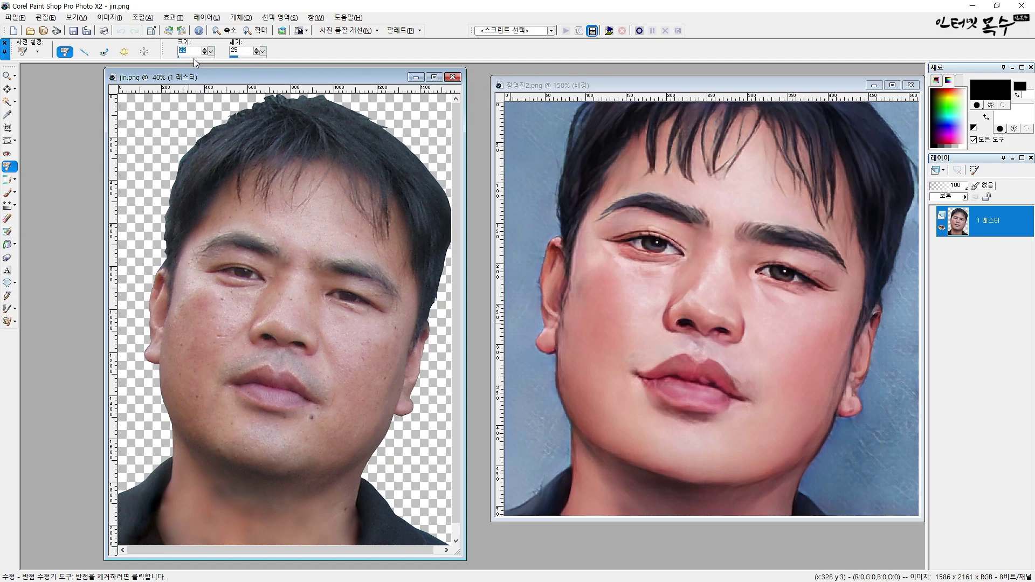
click(212, 67)
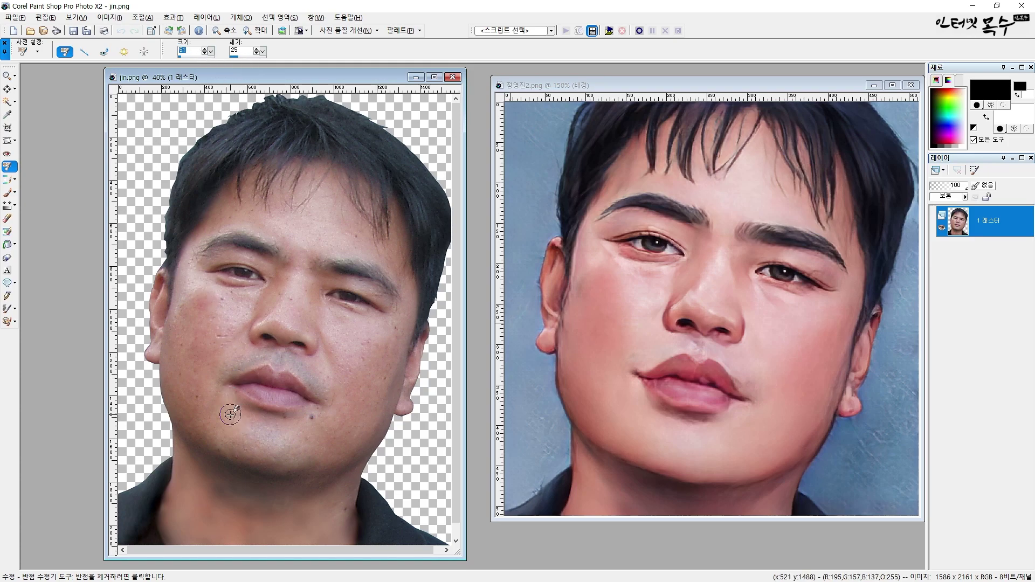
scroll(230, 414, up, 6)
scroll(290, 356, down, 2)
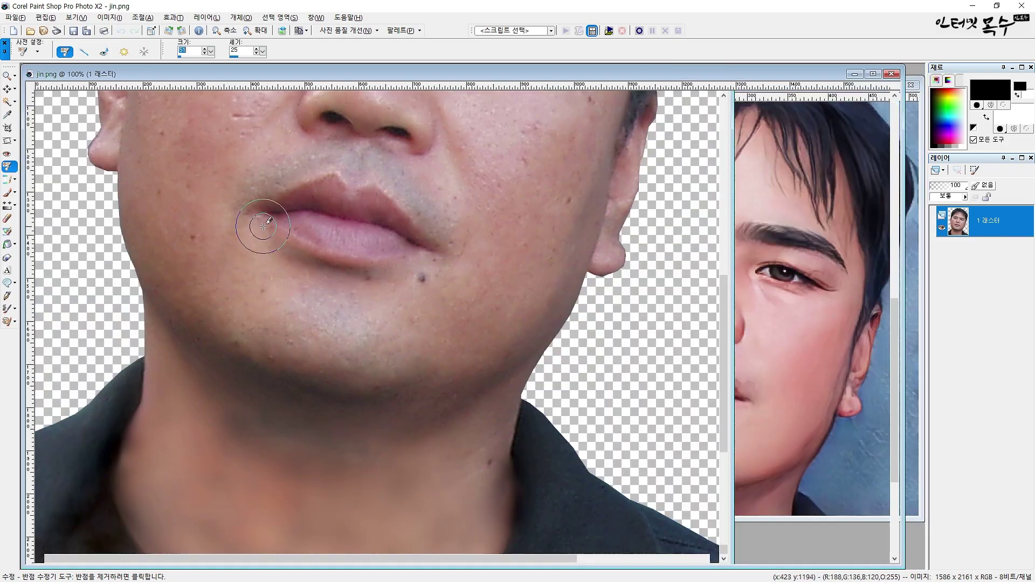
scroll(264, 226, up, 1)
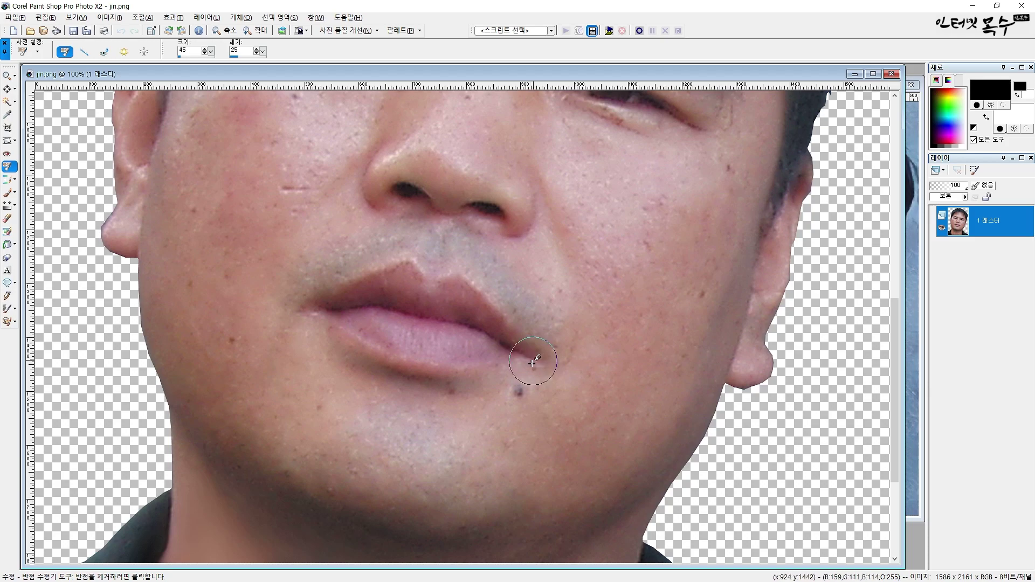
Retouch the skin around the mouth corner on the image's left in jin.png, undoing the last correction that cuts into the lips.
click(302, 309)
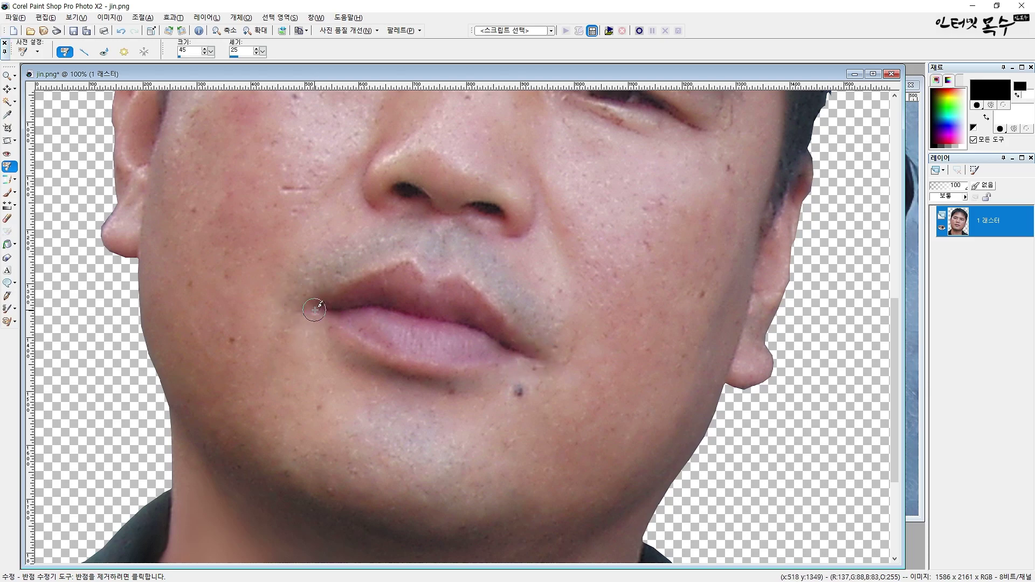
click(305, 297)
click(305, 294)
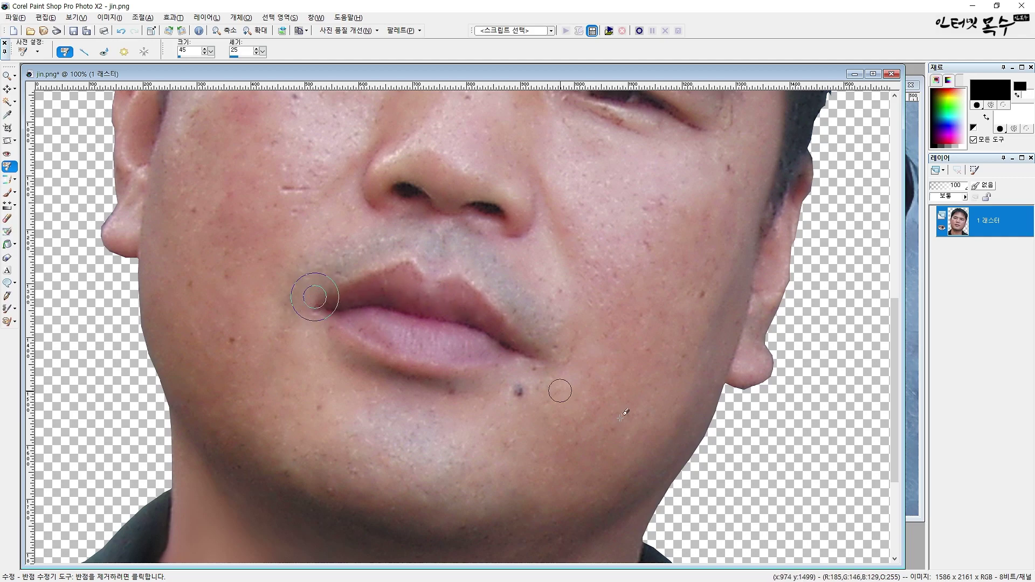
click(322, 318)
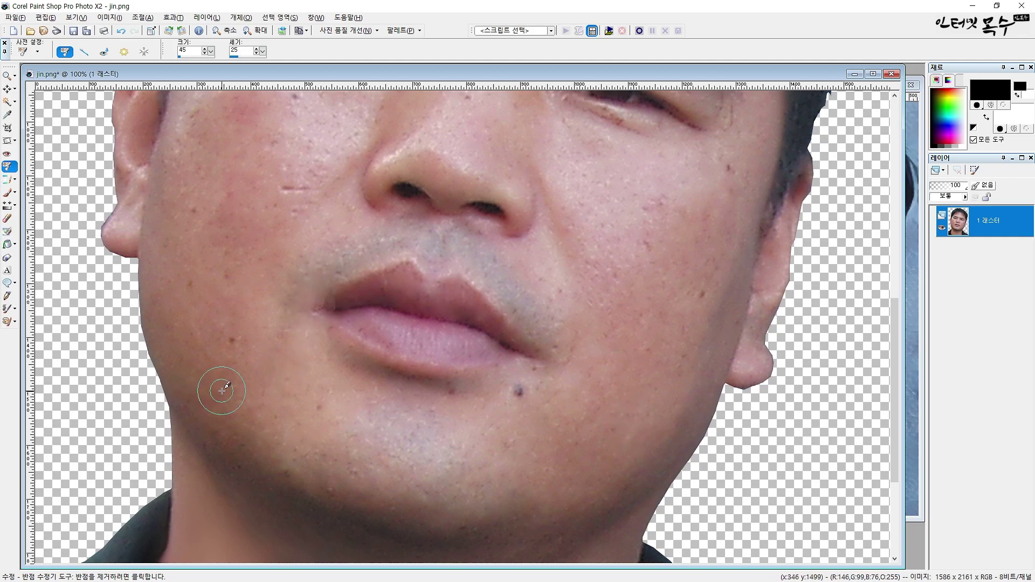
key(ctrl)
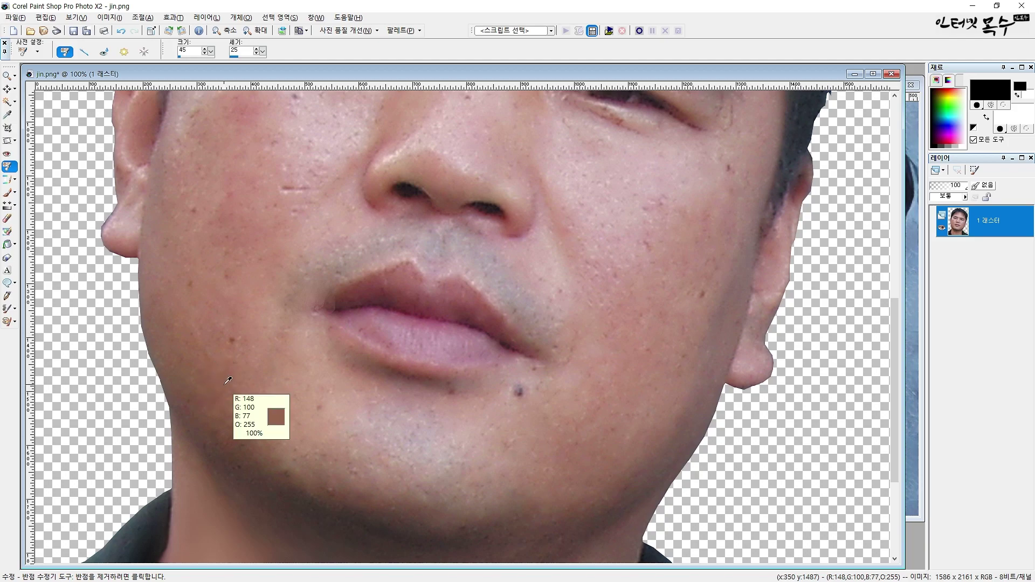
click(323, 300)
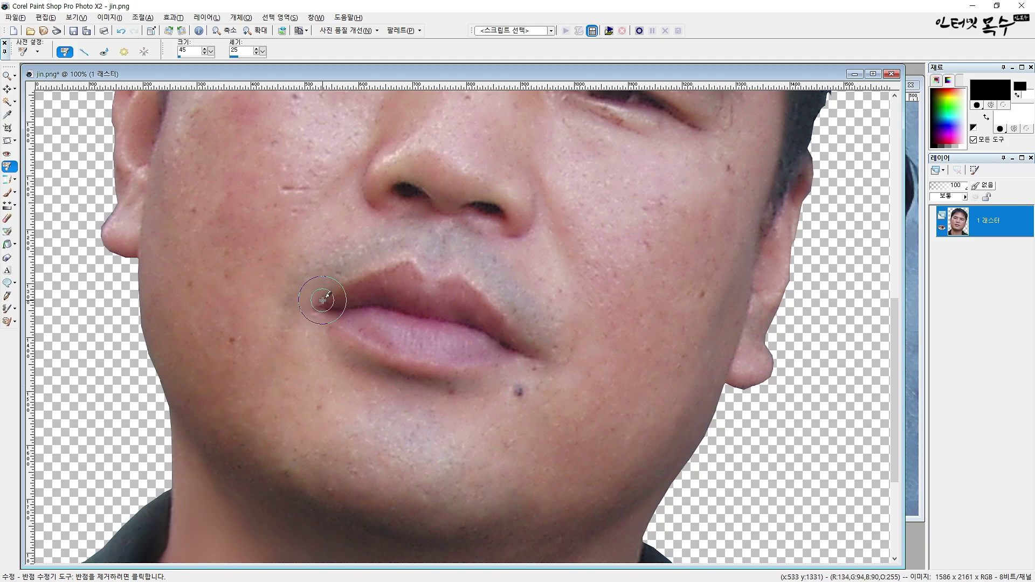
key(ctrl+z)
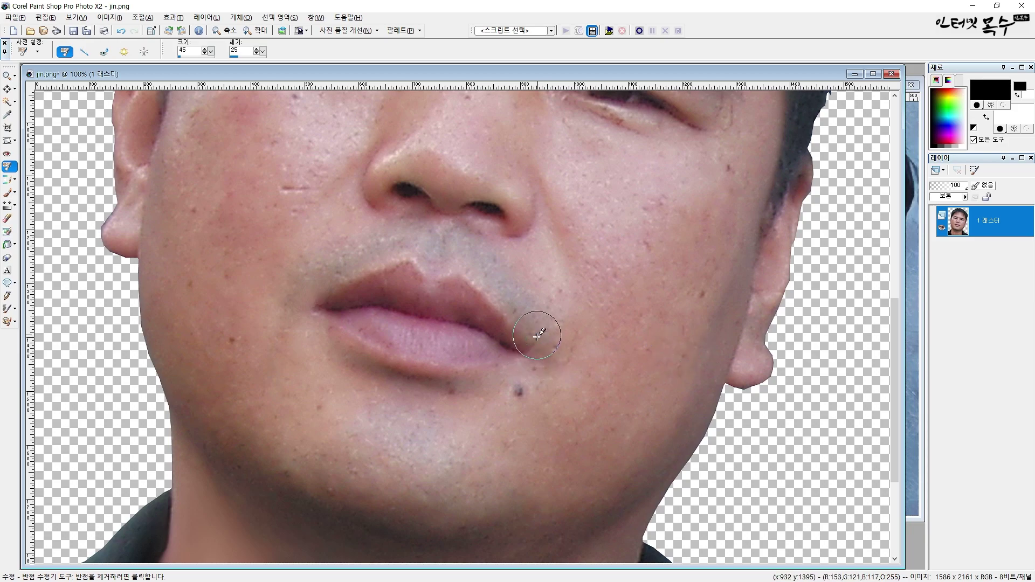
Retouch the mouth corner on the image's right and remove the mole and small spots just below it.
click(547, 337)
click(523, 329)
click(323, 282)
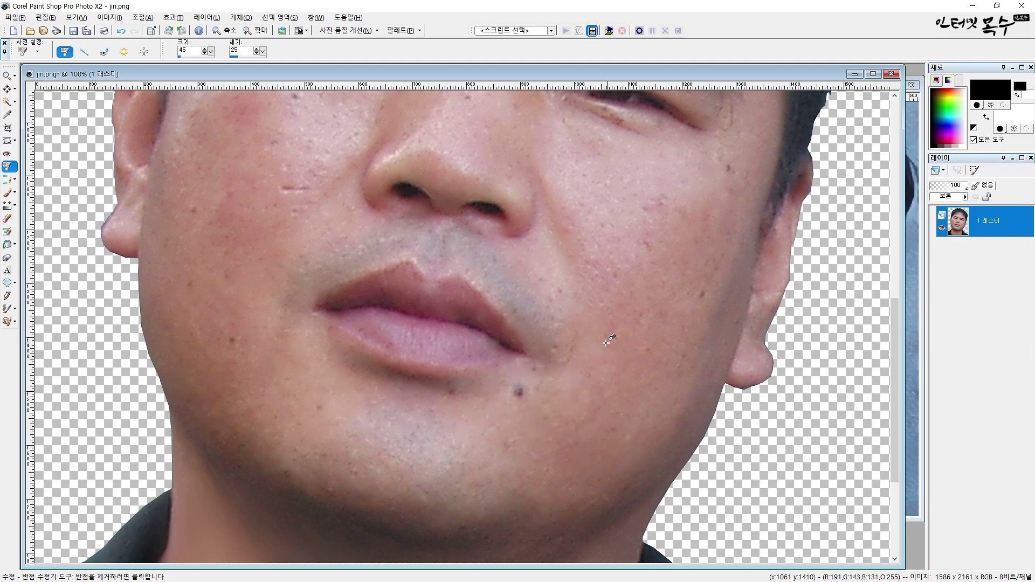
click(520, 391)
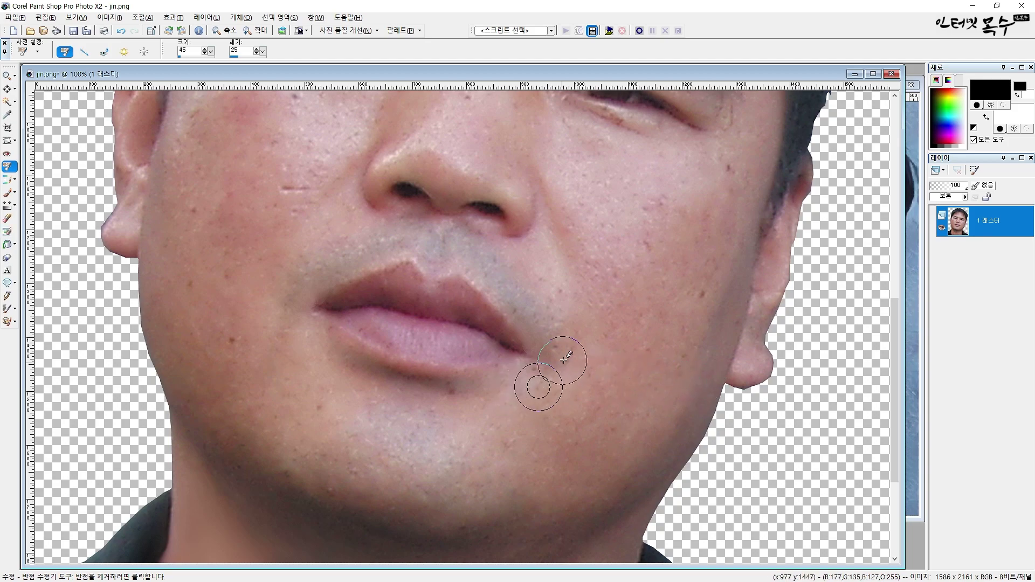
click(546, 370)
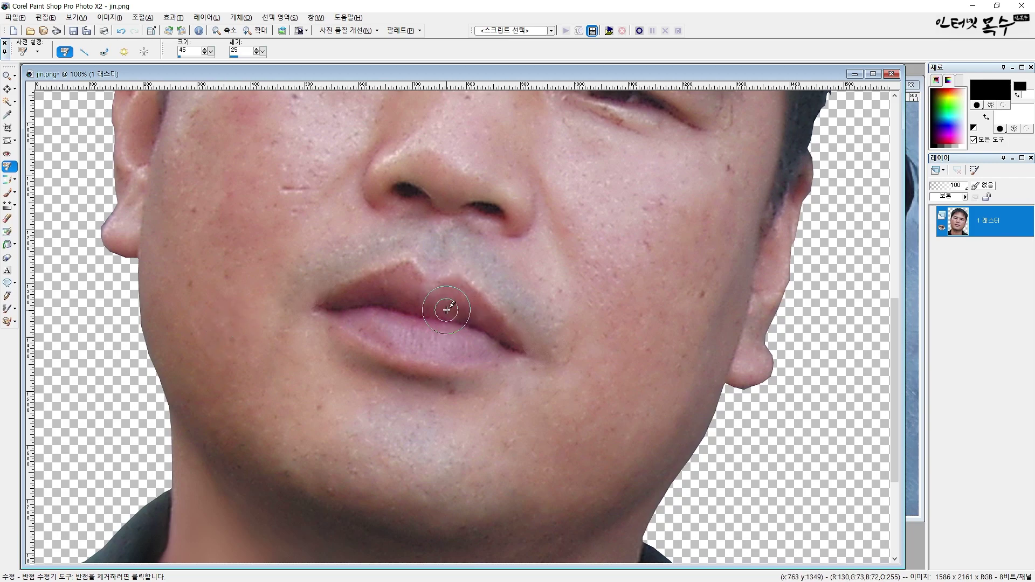
Bring the painted portrait forward at 250% to compare its lips with the photo, and return to jin.png.
drag(361, 72, 436, 145)
drag(615, 85, 141, 62)
scroll(236, 411, up, 2)
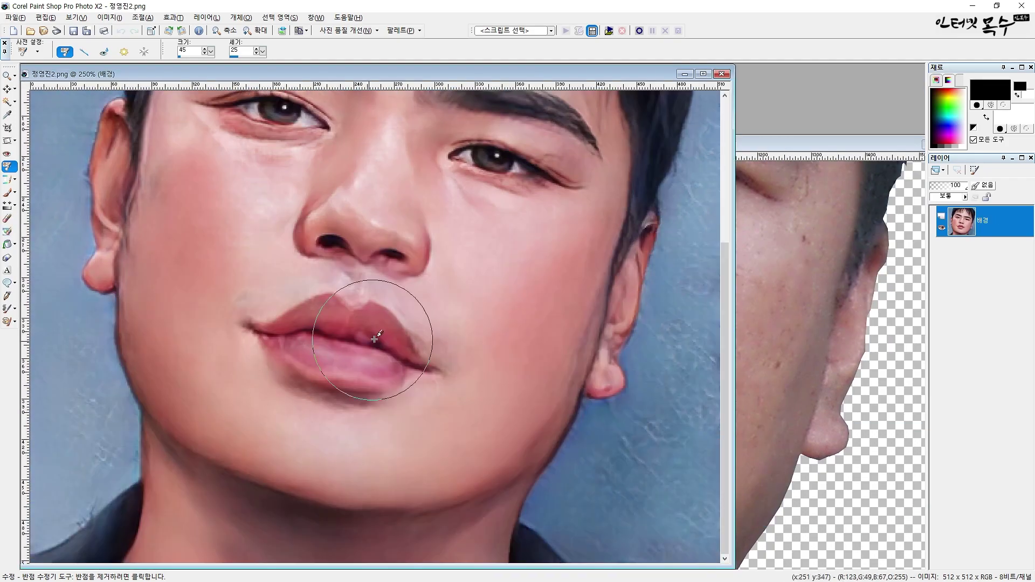
click(774, 141)
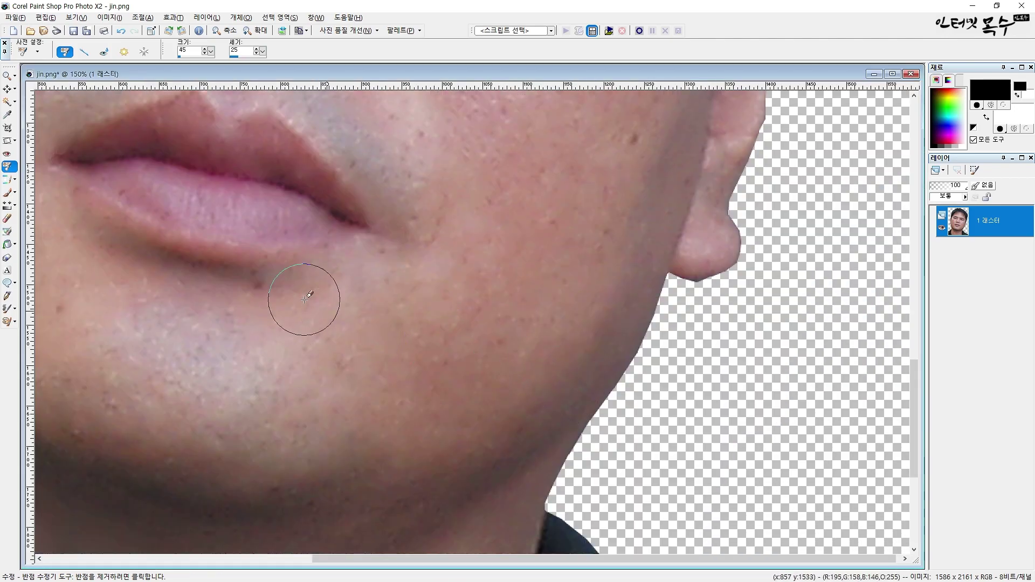
Remove the short horizontal scar and the dark spots on the cheek beside the nose with the Blemish Fixer.
click(270, 165)
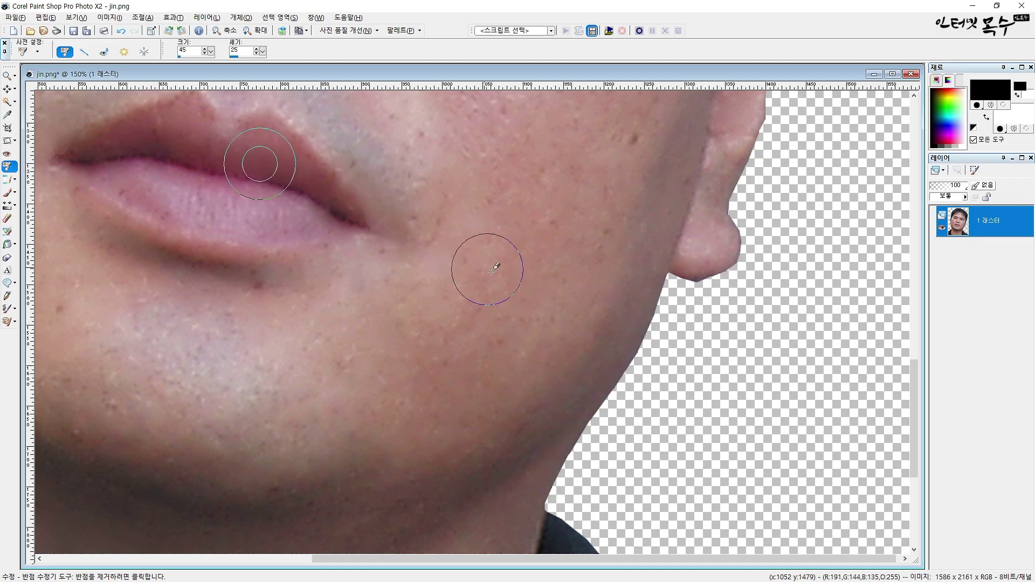
scroll(488, 268, down, 1)
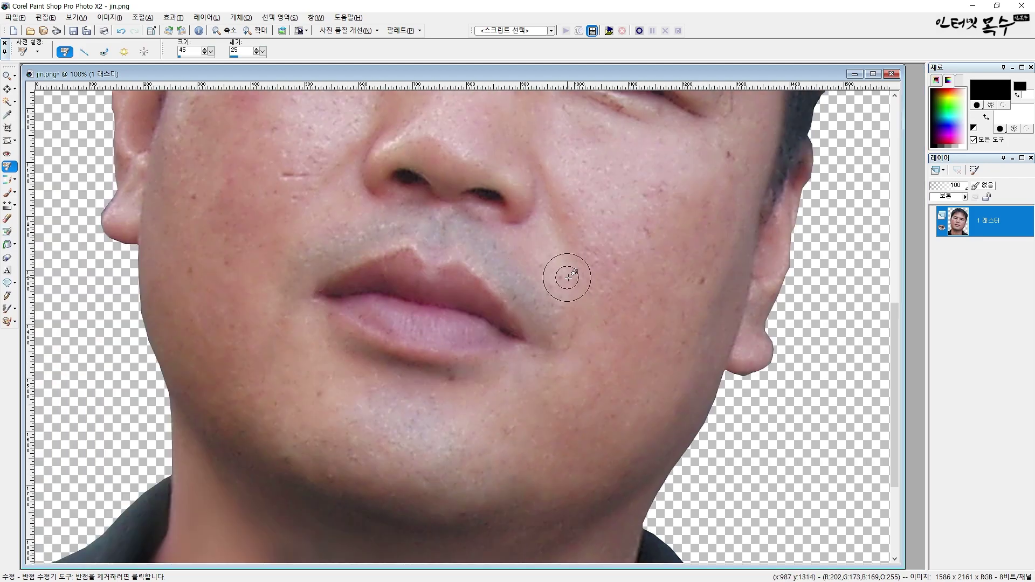
scroll(568, 277, up, 2)
scroll(419, 300, up, 1)
scroll(539, 416, up, 1)
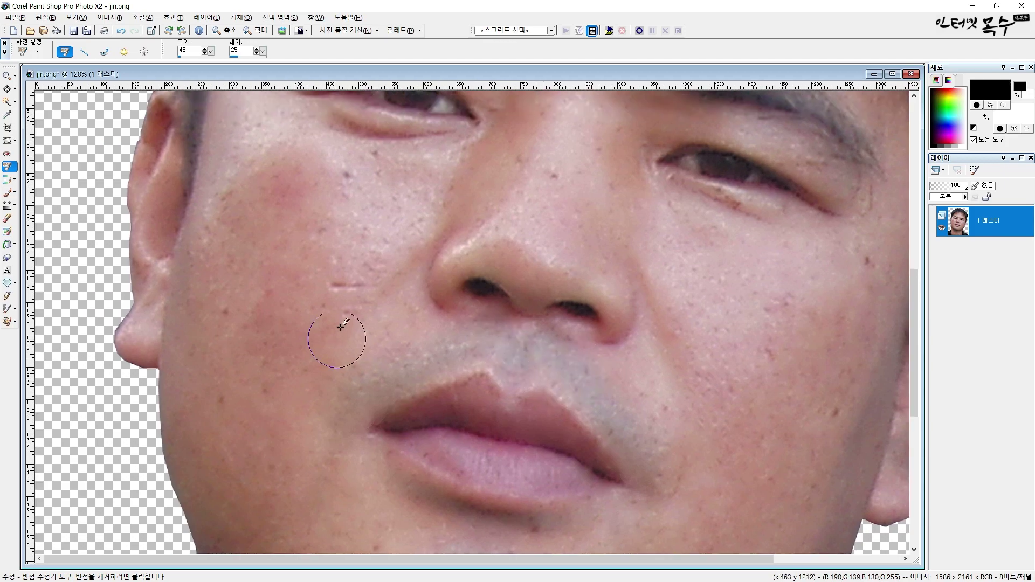
click(334, 285)
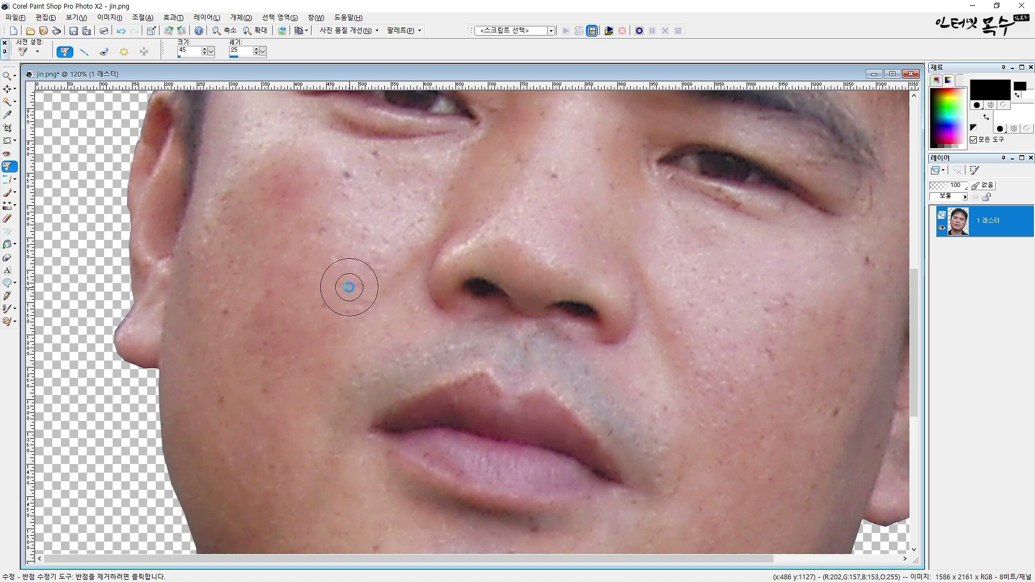
drag(330, 337, 335, 302)
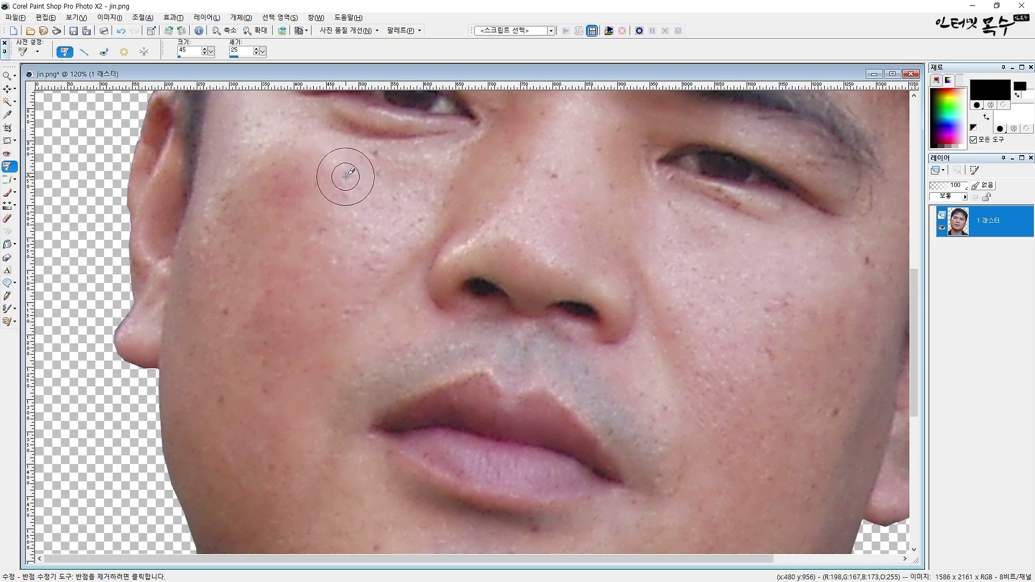
Remove the dark spot beneath the lower lip and check the whole portrait and the mouth area again.
key(shift+F4)
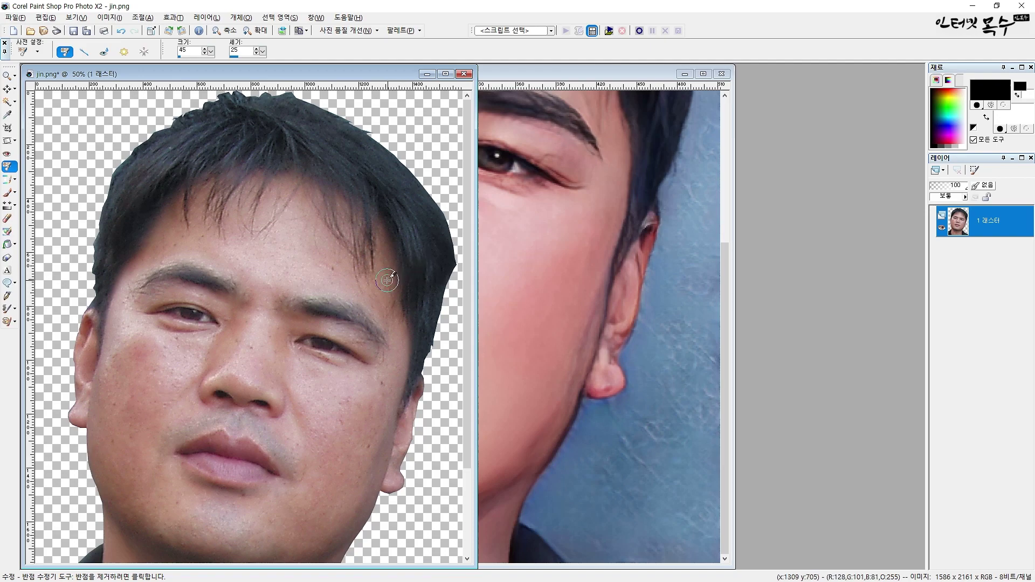
key(ctrl+alt+n)
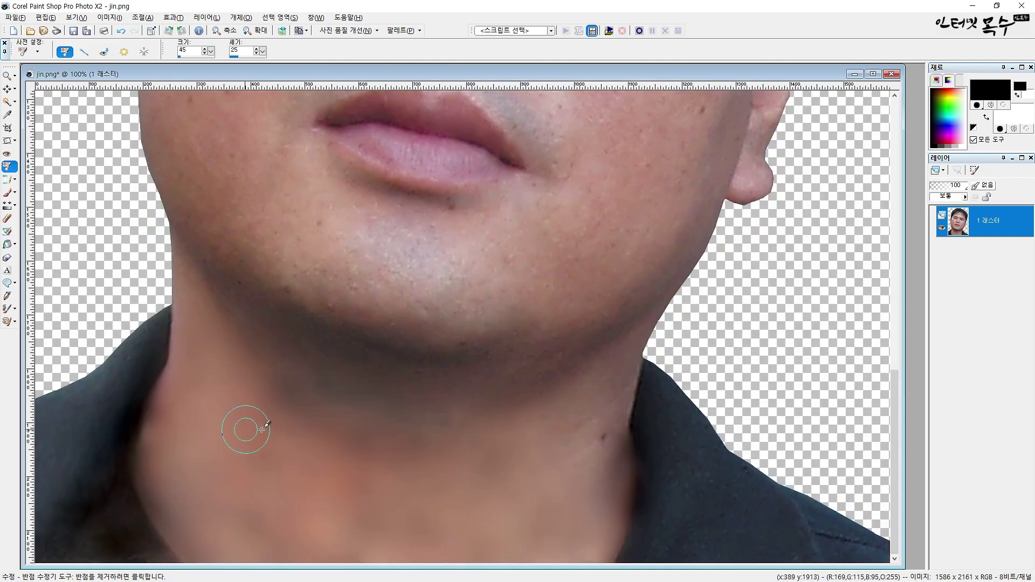
click(455, 206)
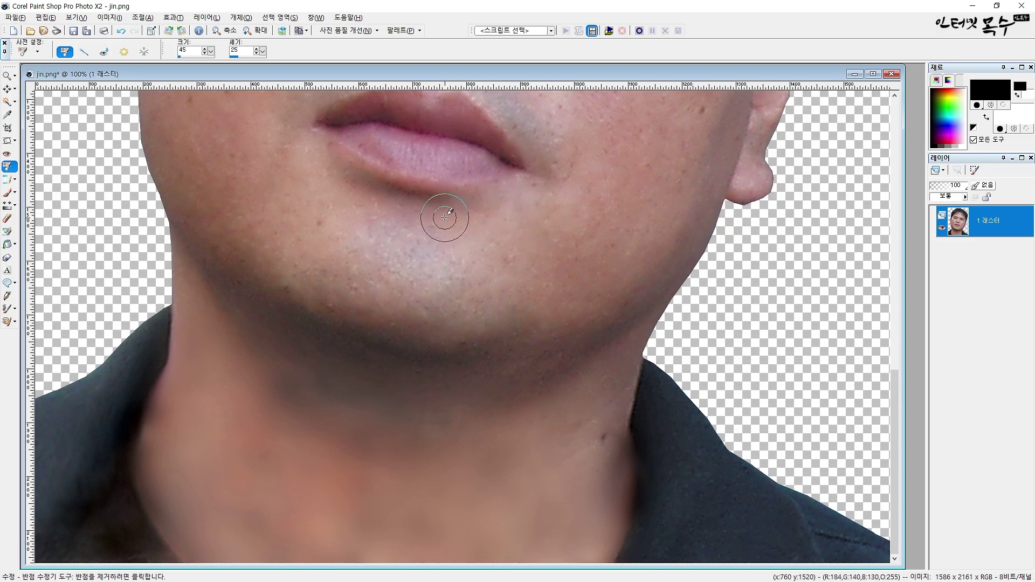
key(ctrl+alt+n)
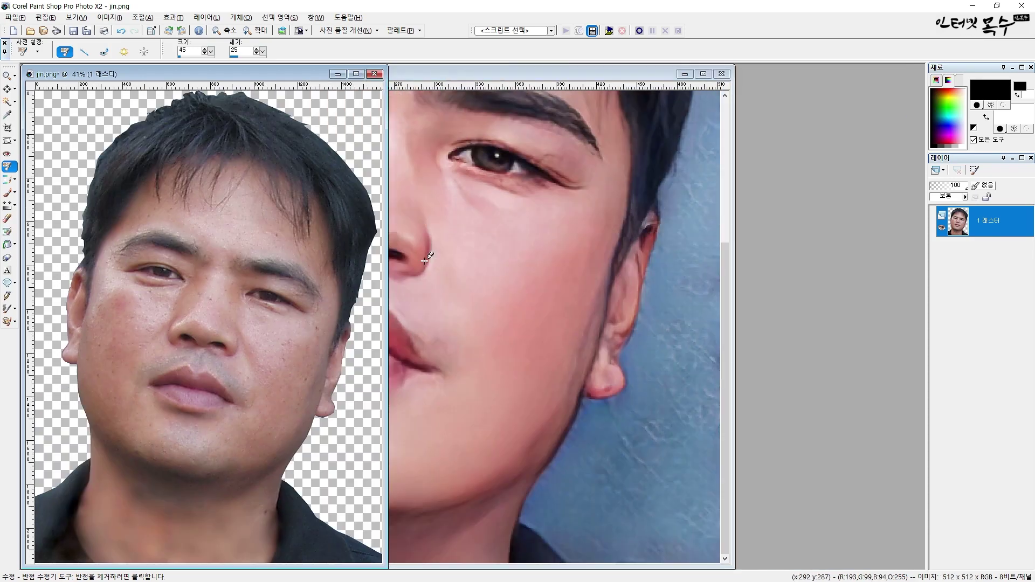
drag(168, 70, 485, 70)
scroll(485, 412, up, 3)
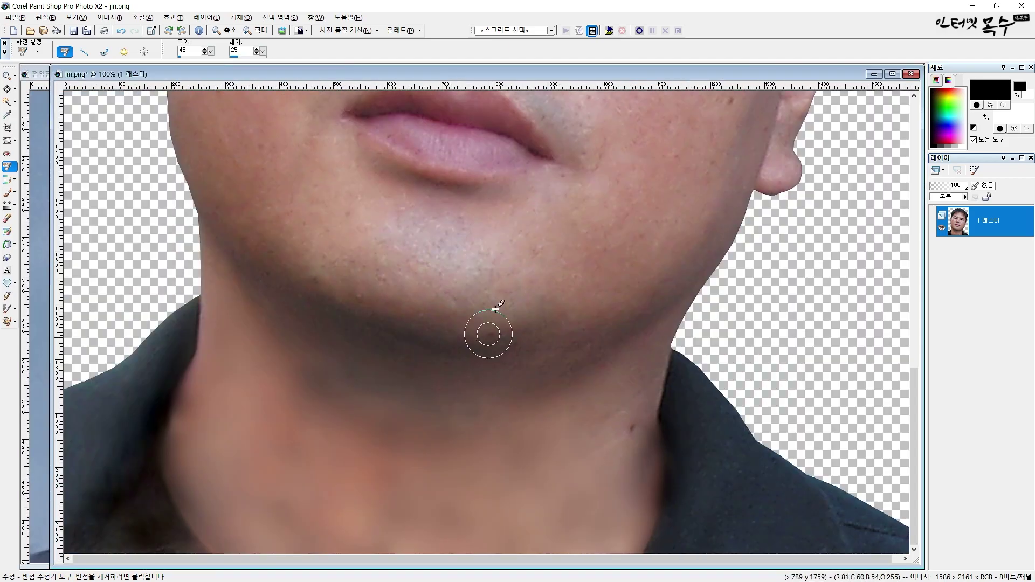
scroll(372, 108, up, 1)
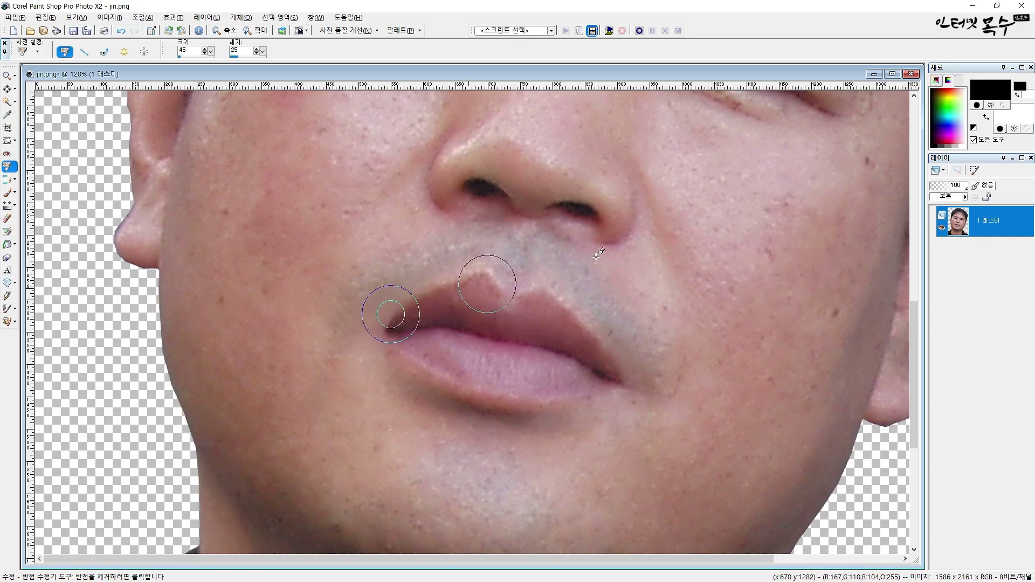
Save the retouched portrait in the AI folder as a new PNG file named jin2.
scroll(725, 291, down, 3)
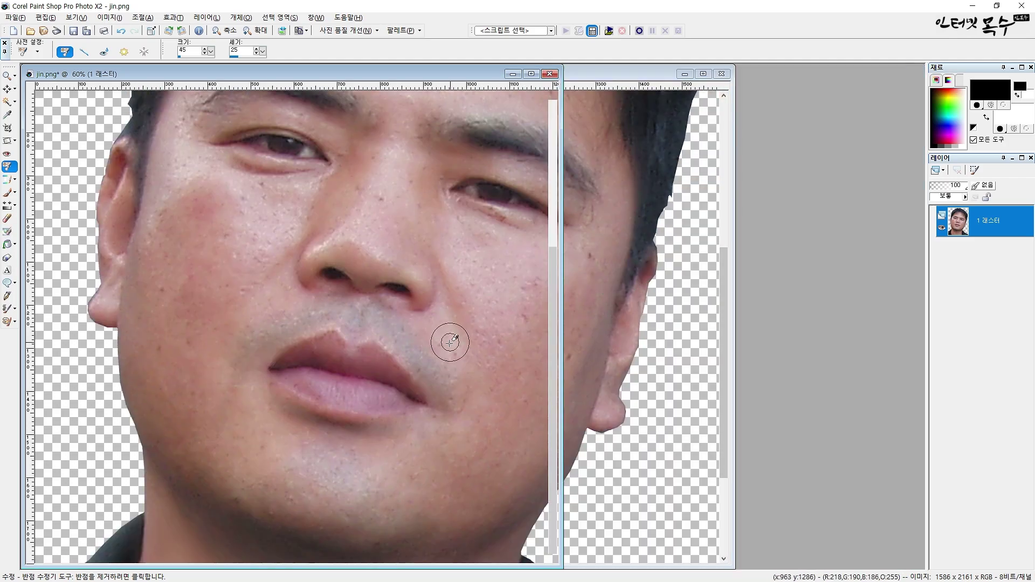
scroll(450, 342, down, 2)
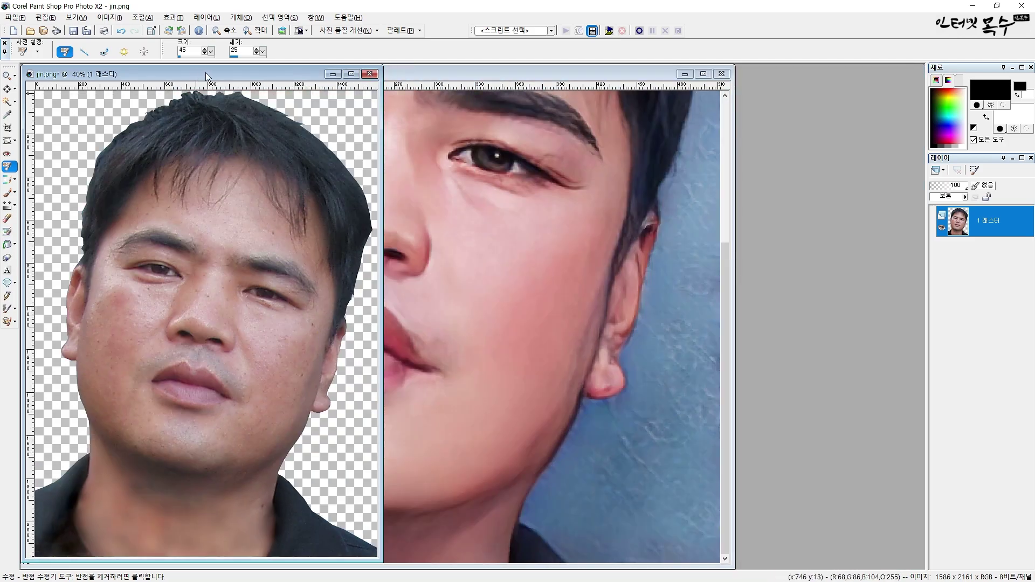
drag(201, 76, 359, 84)
click(16, 18)
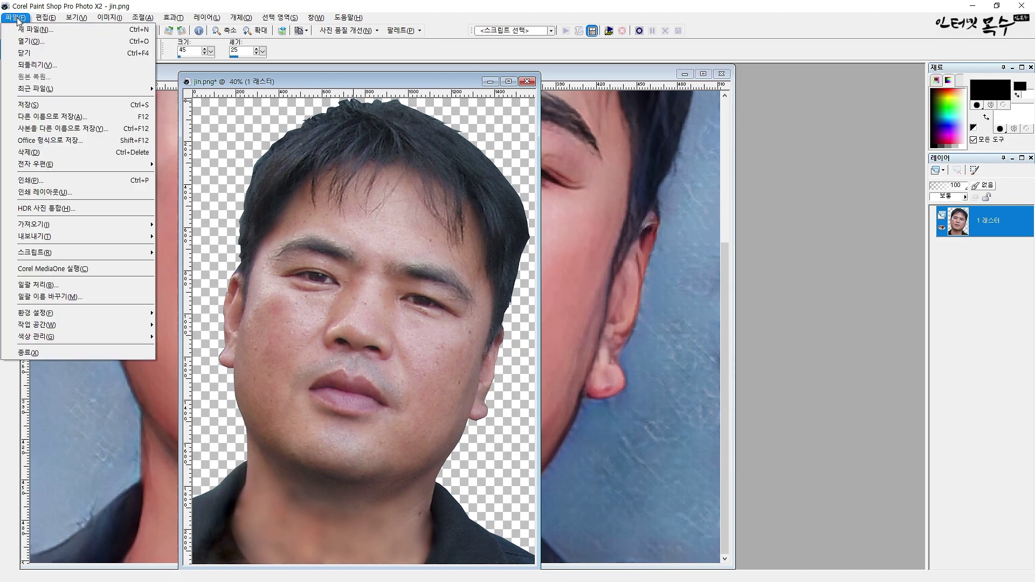
key(Escape)
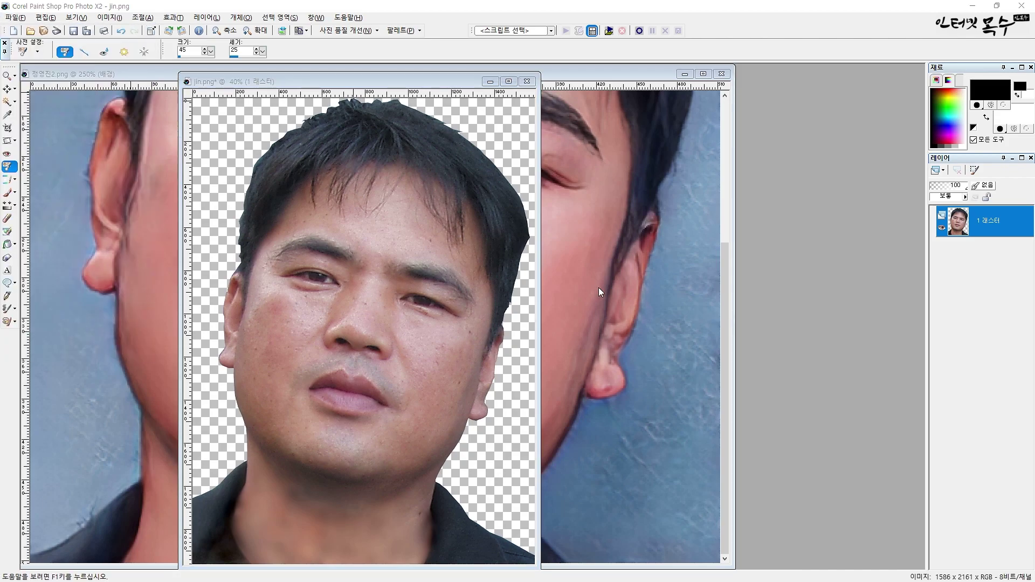
key(F12)
click(486, 211)
click(492, 438)
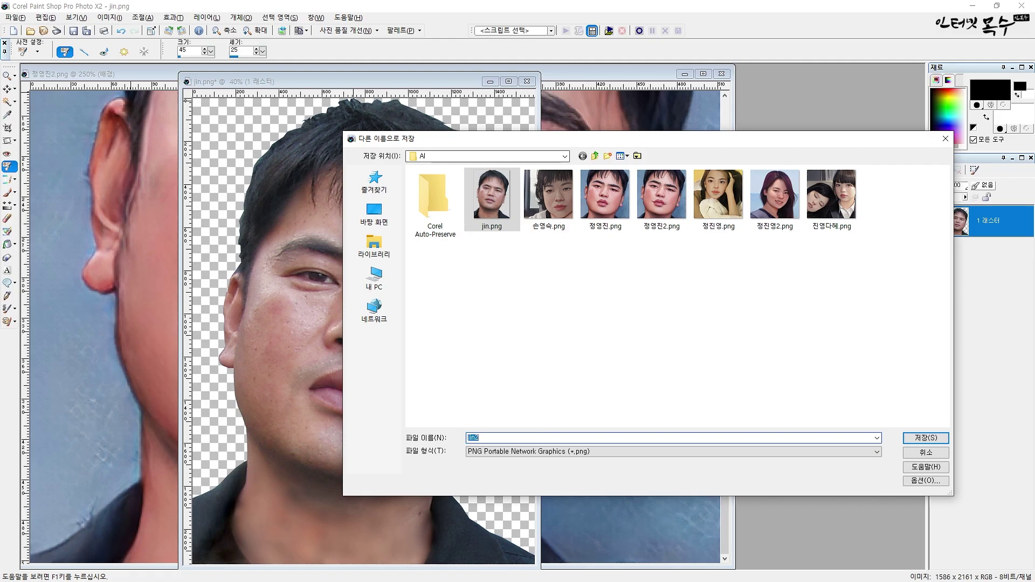
key(Return)
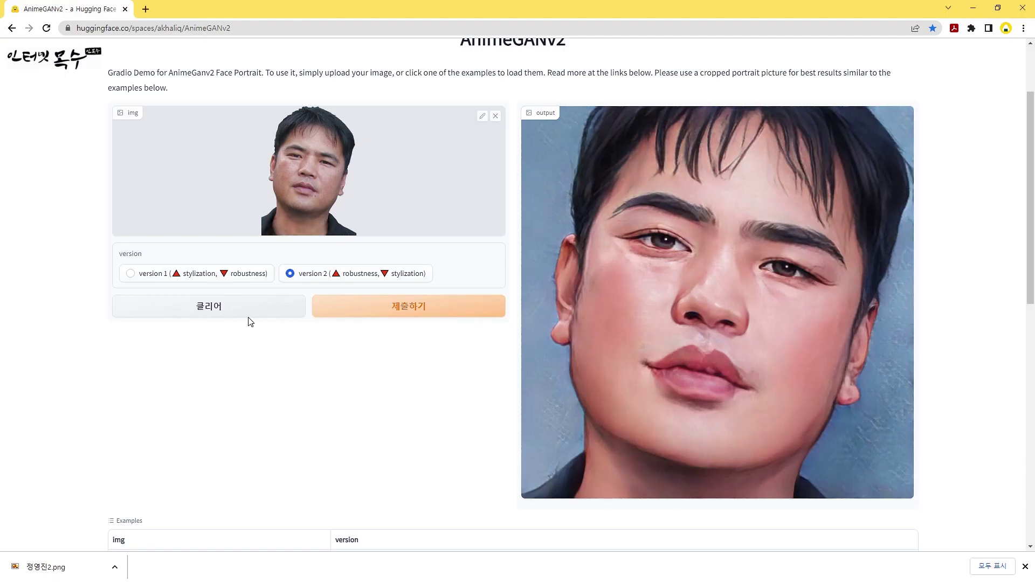
Clear the input and output images on the AnimeGANv2 page and bring up the AI folder containing jin2.png.
scroll(472, 172, up, 2)
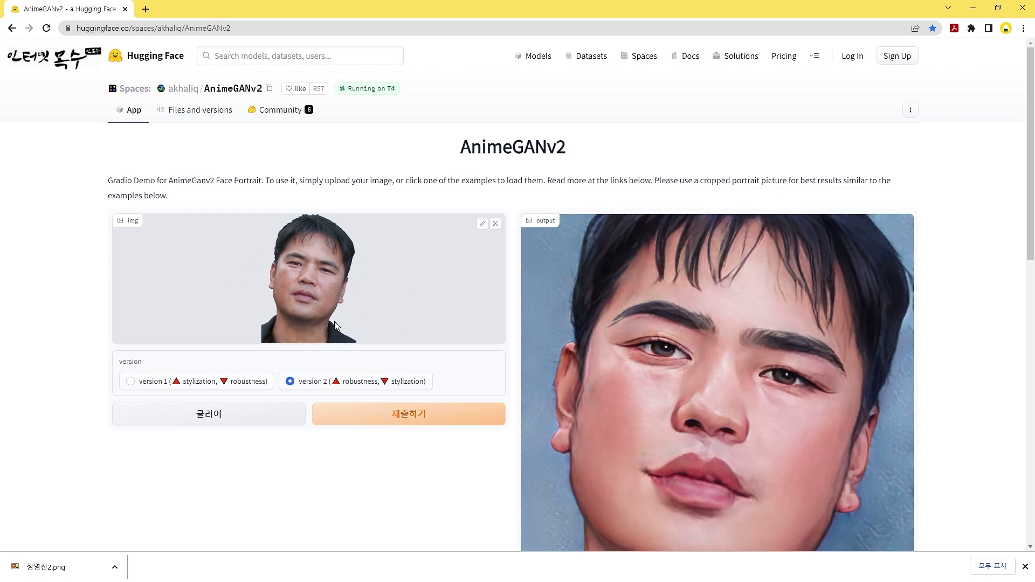
click(214, 421)
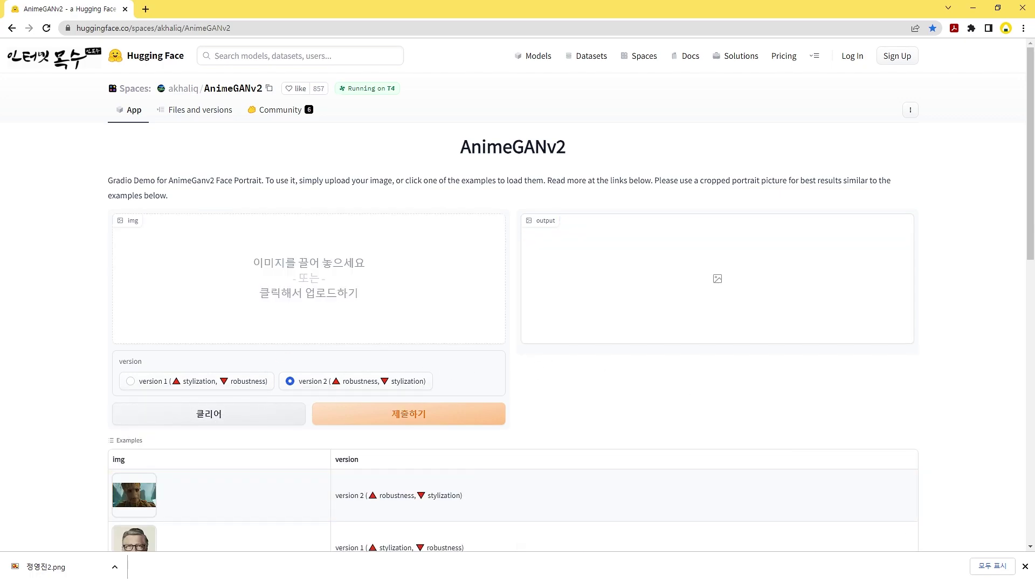
key(alt+Tab)
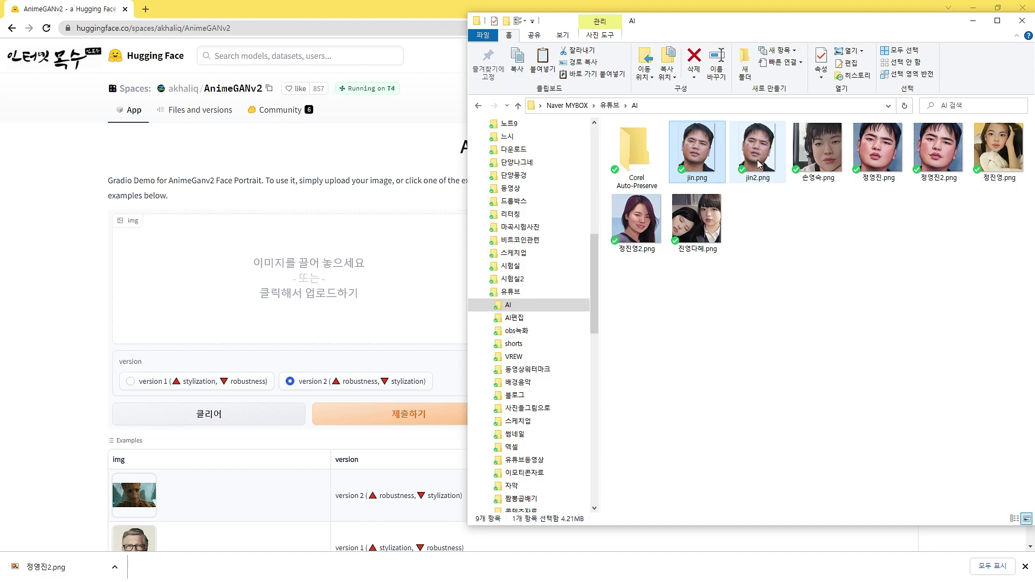
Upload jin2.png to AnimeGANv2, submit it for conversion and look over the generated portrait.
drag(757, 156, 323, 292)
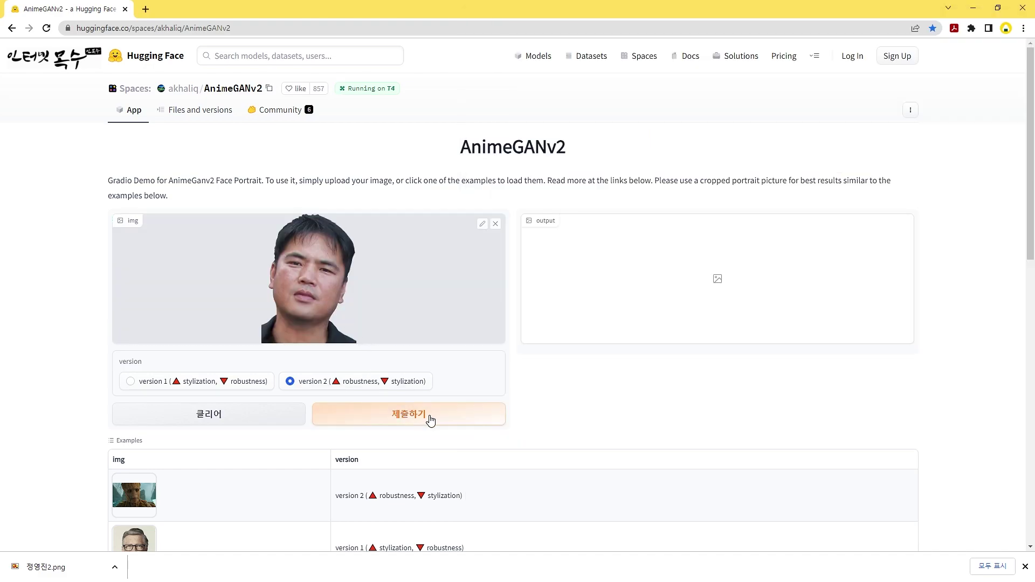
click(409, 420)
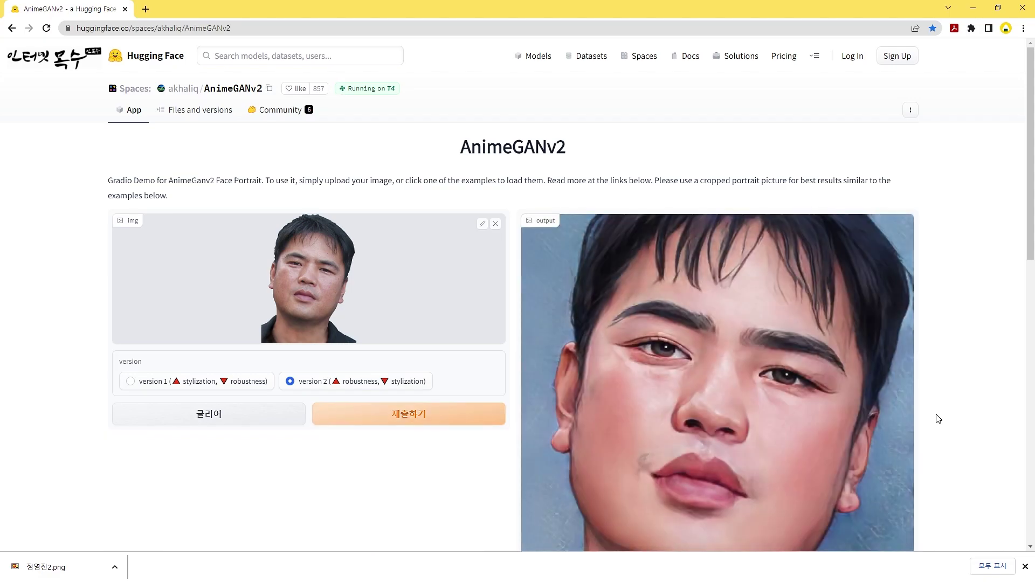
scroll(938, 419, down, 3)
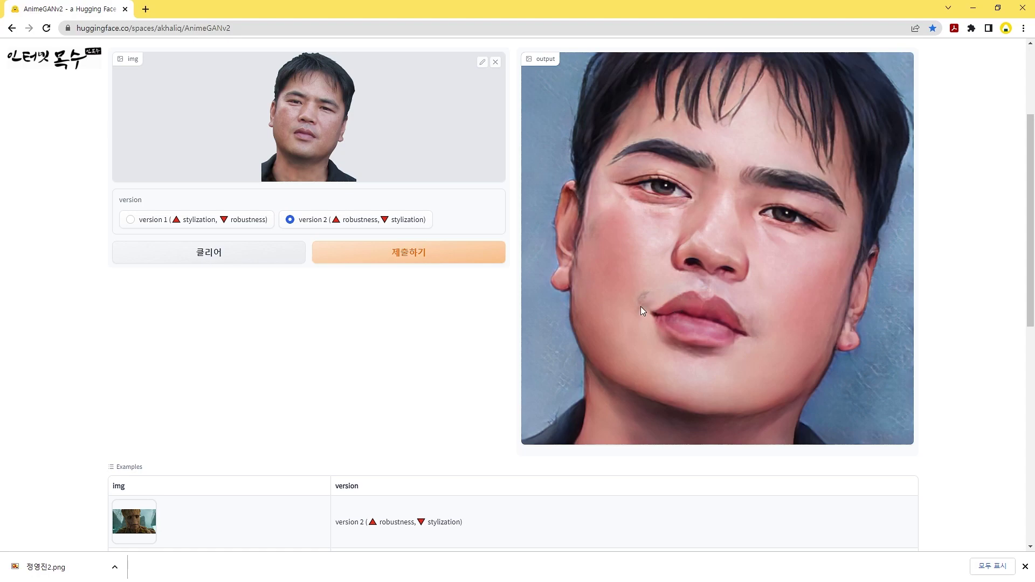
scroll(700, 300, up, 2)
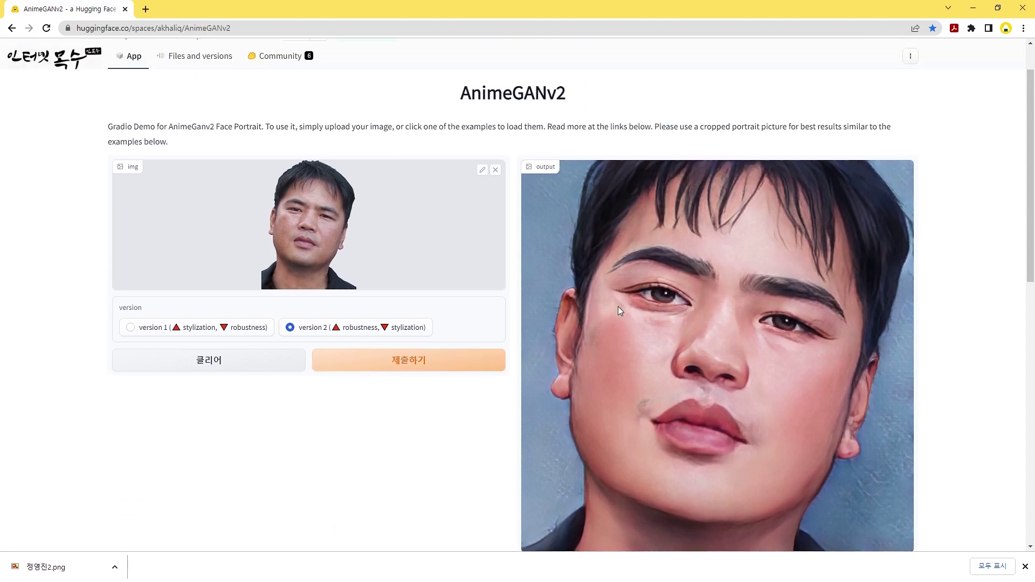
Save the generated painting as a PNG in the AI folder, reusing the name of the previous painted portrait but numbered 3.
right_click(610, 254)
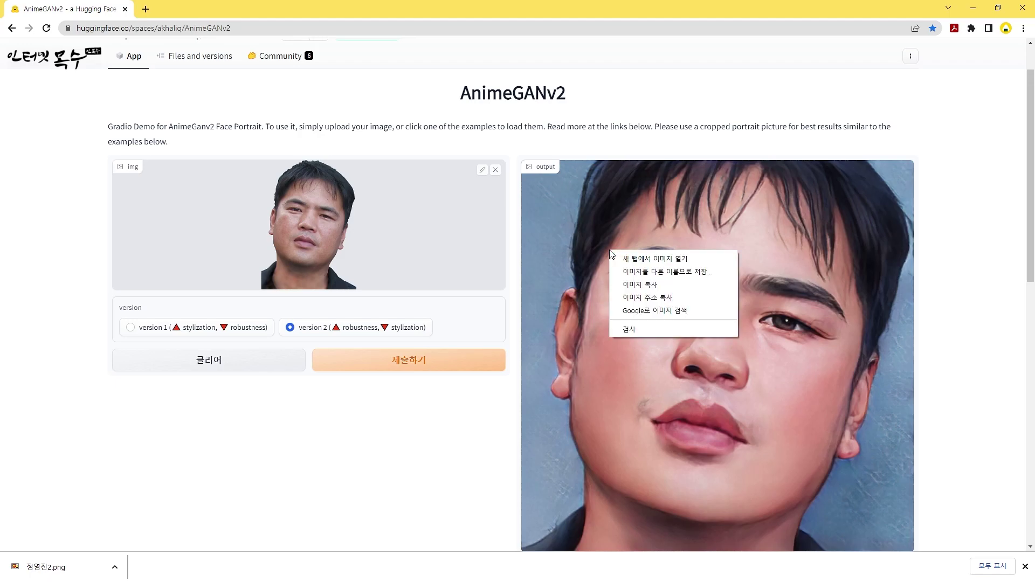
click(667, 272)
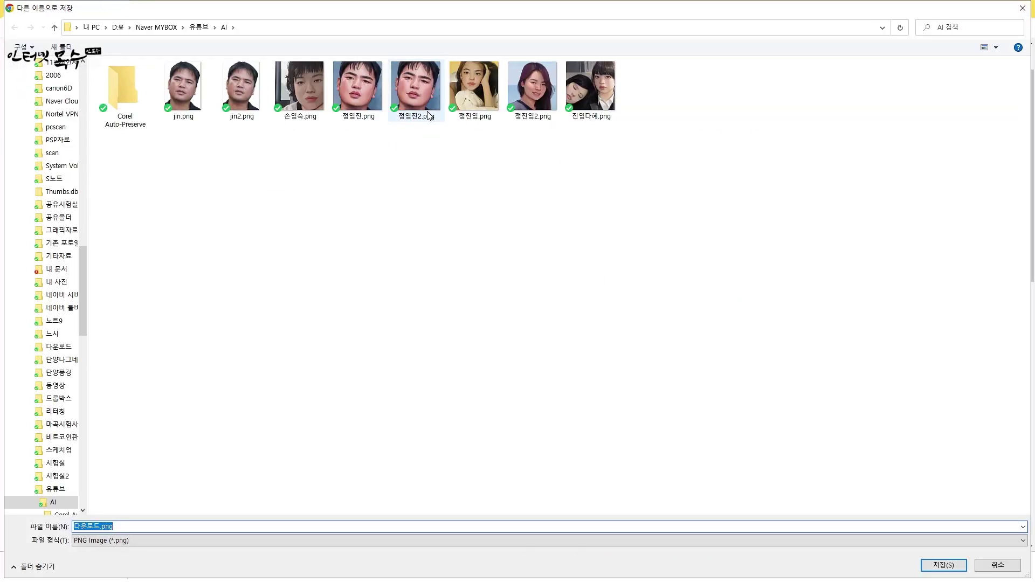
click(425, 94)
double_click(121, 526)
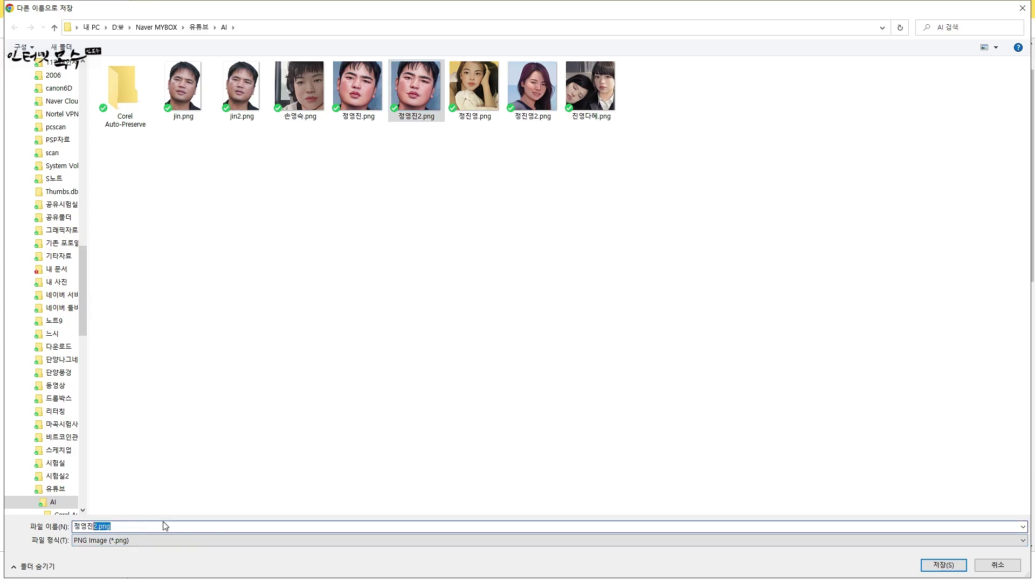
text(3)
key(Return)
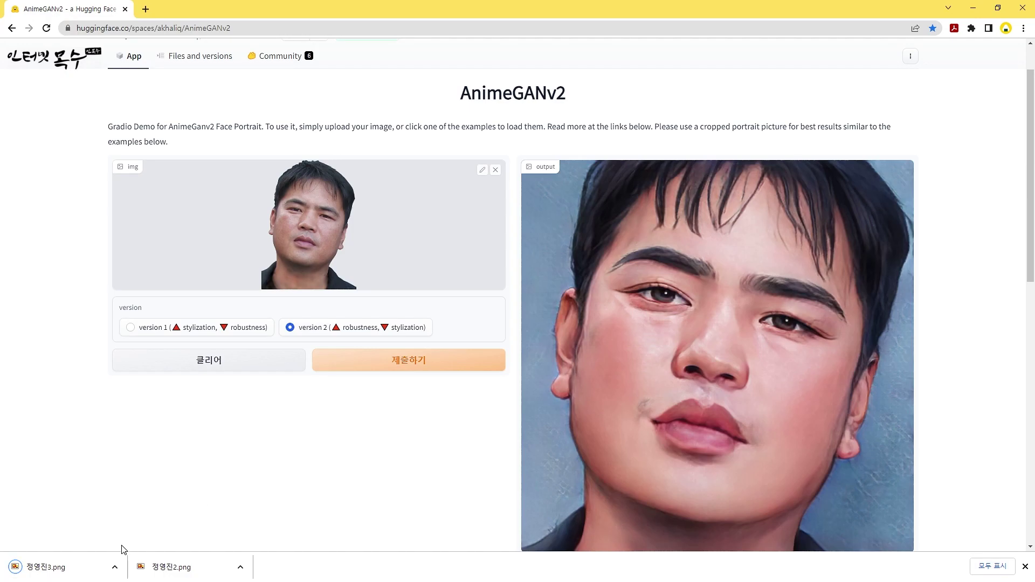
Switch to Paint Shop Pro, open the new painted portrait numbered 3 and show it enlarged at 250% beside the other images.
key(alt+Tab)
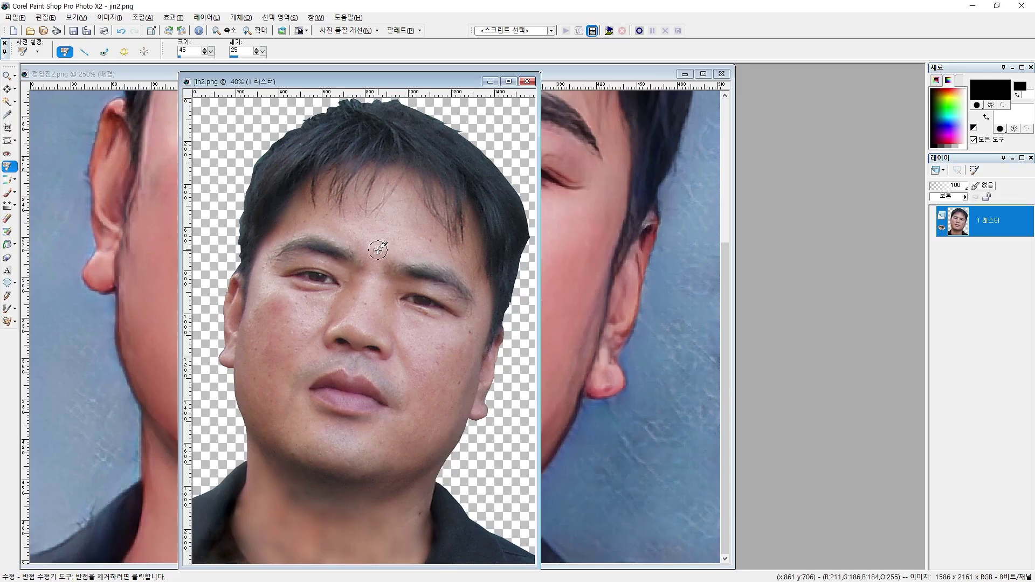
key(ctrl+o)
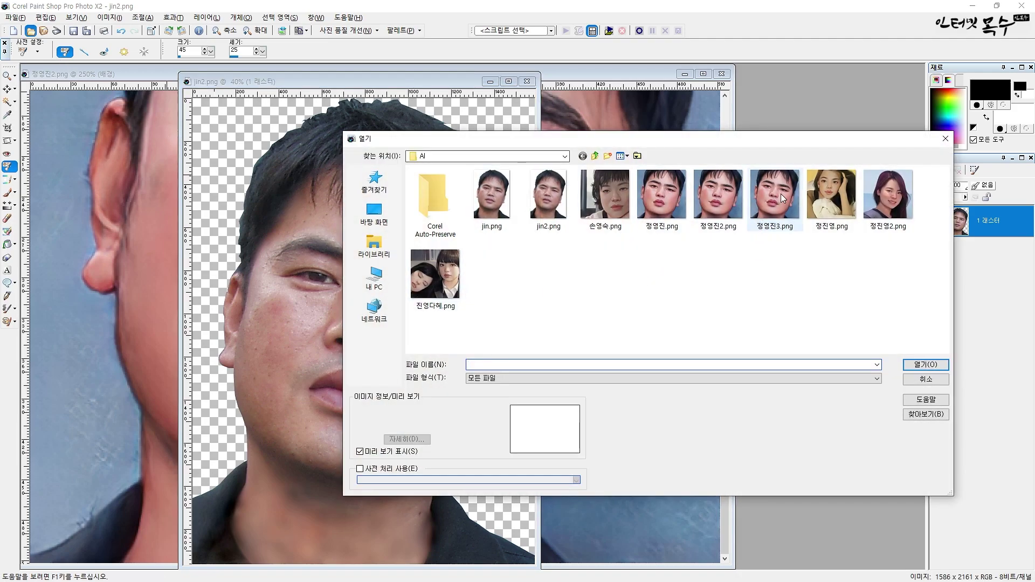
double_click(780, 193)
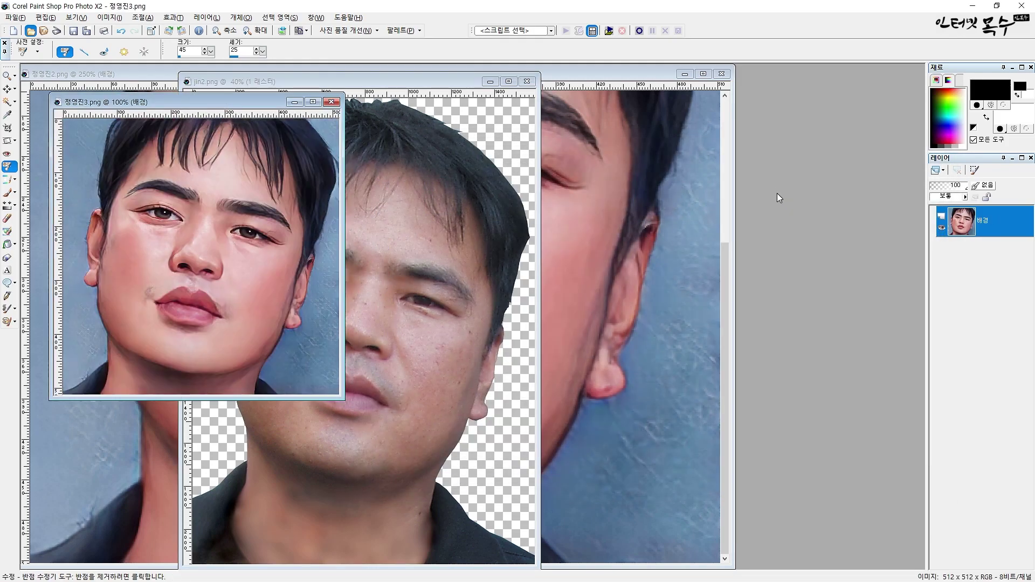
scroll(134, 304, up, 4)
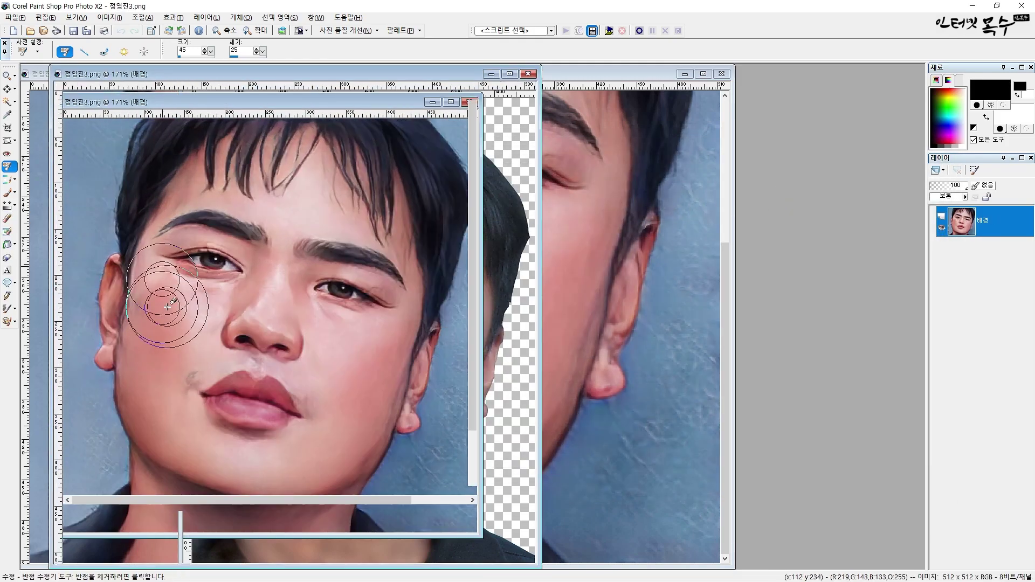
scroll(216, 258, up, 2)
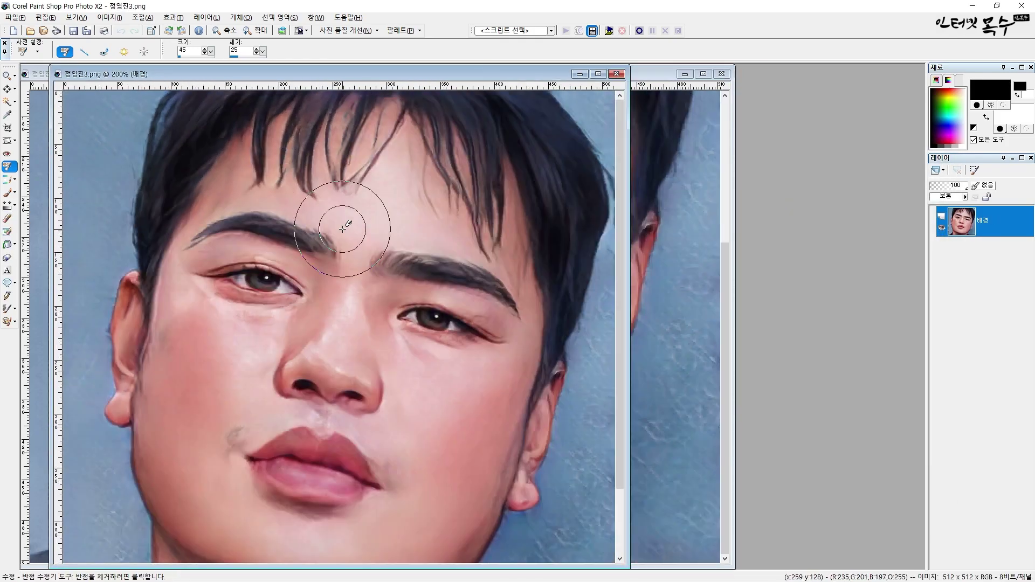
drag(307, 74, 568, 63)
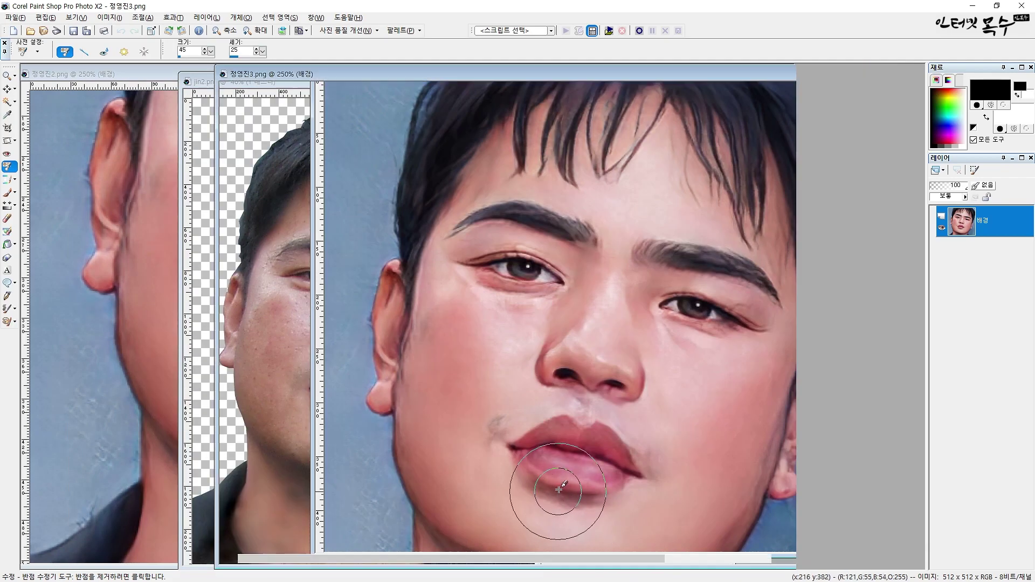
scroll(559, 491, up, 1)
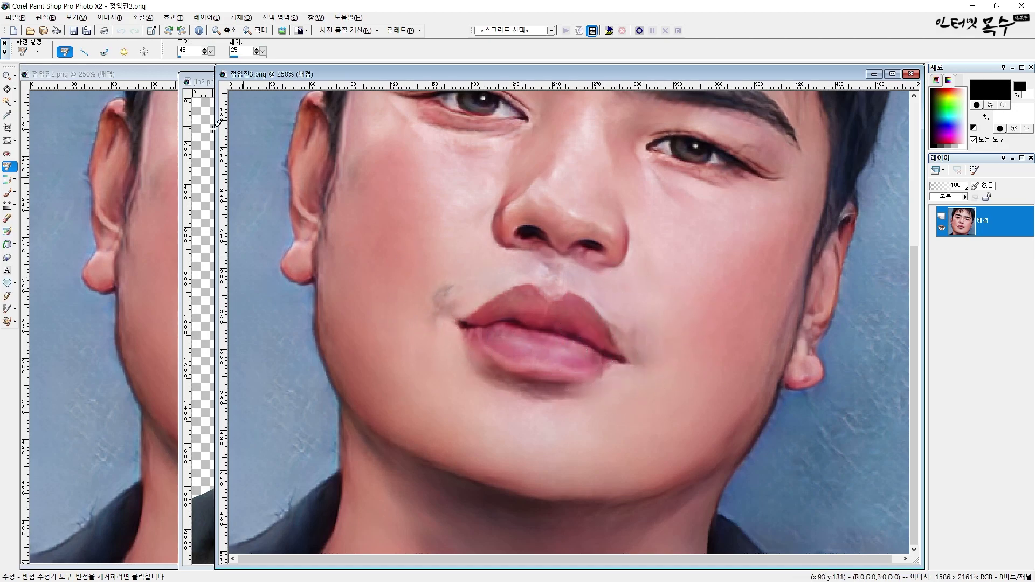
Remove the grey smudge on the cheek beside the mouth corner with the Blemish Fixer and undo the last fix at the opposite corner.
click(444, 294)
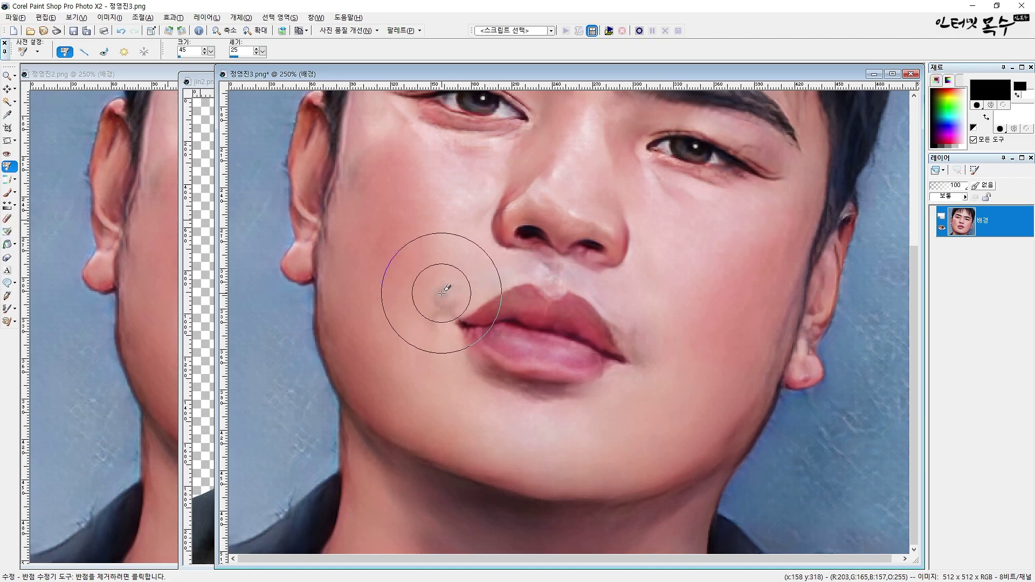
click(440, 292)
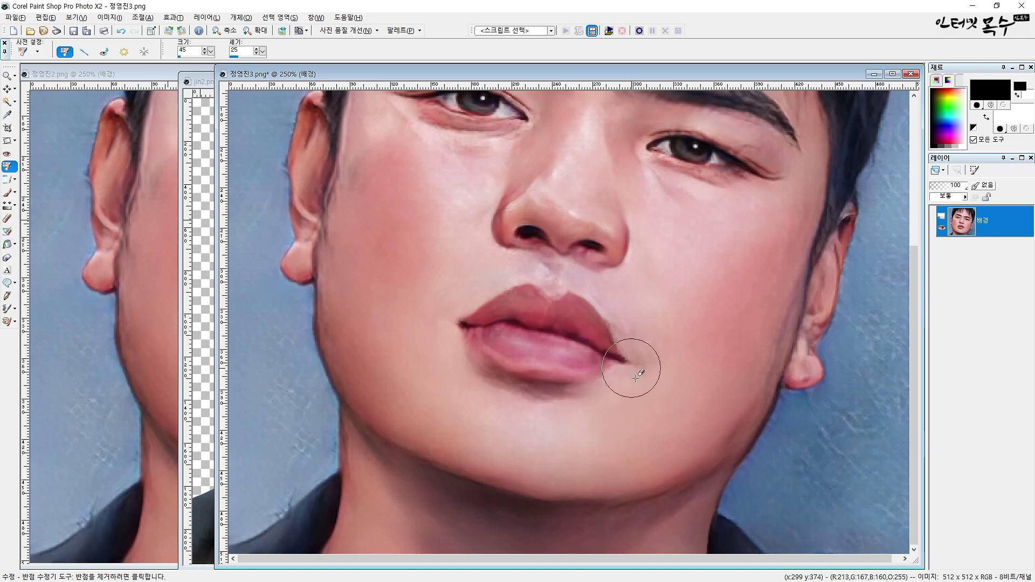
key(ctrl+z)
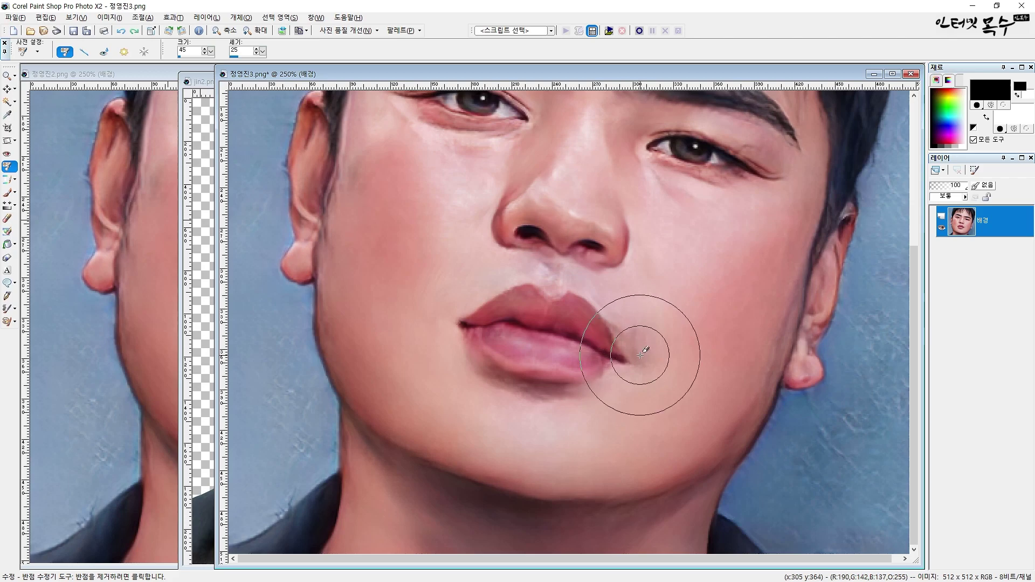
Set the Blemish Fixer size to 17 and retouch the shaded skin beside the other mouth corner.
drag(211, 52, 210, 69)
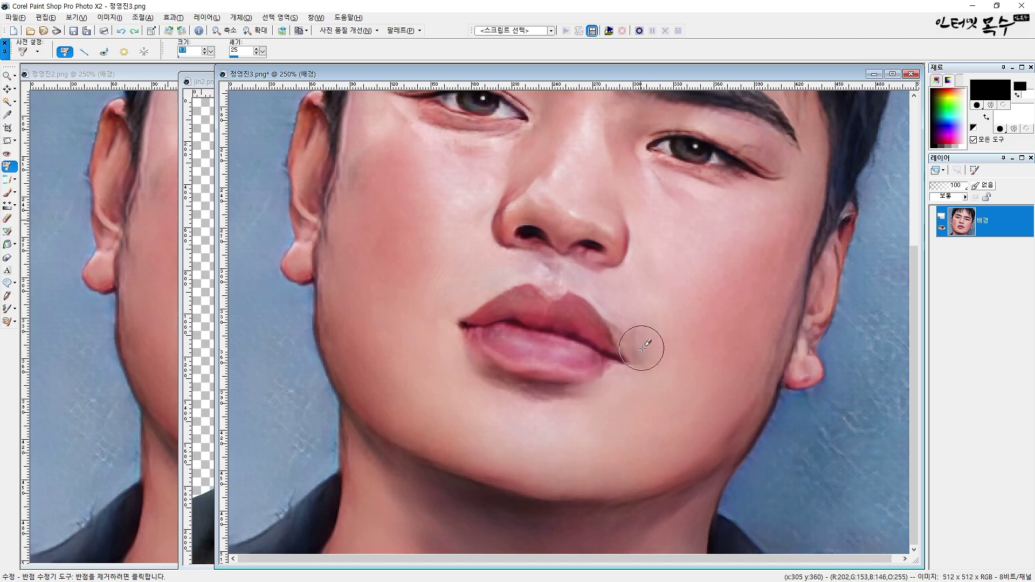
scroll(659, 370, up, 2)
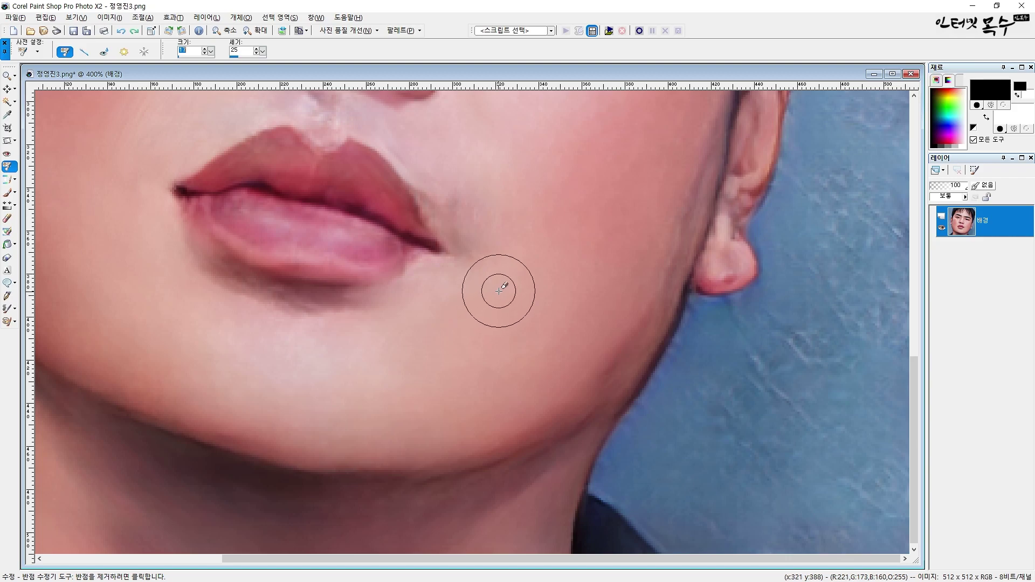
drag(450, 196, 457, 213)
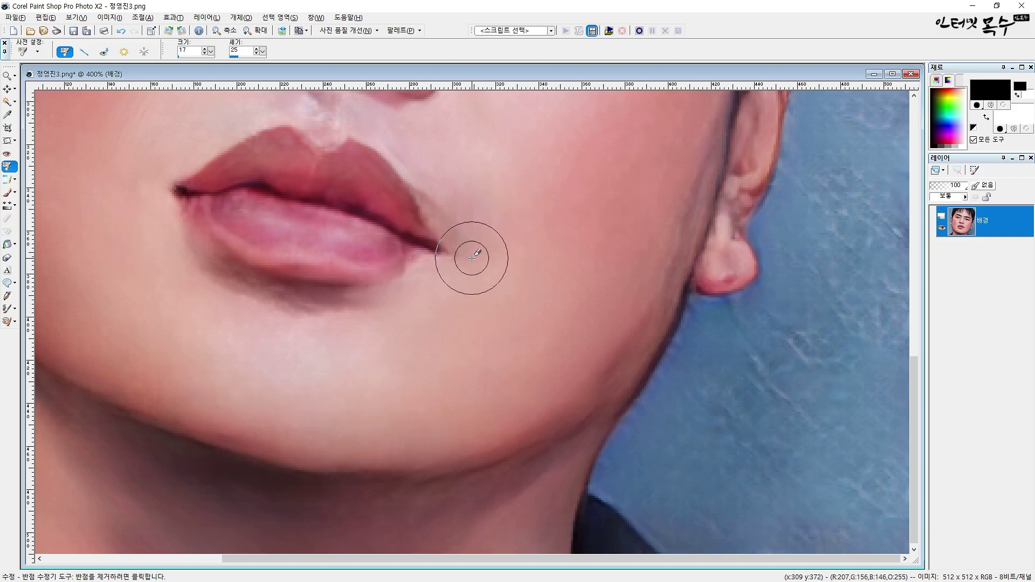
click(337, 153)
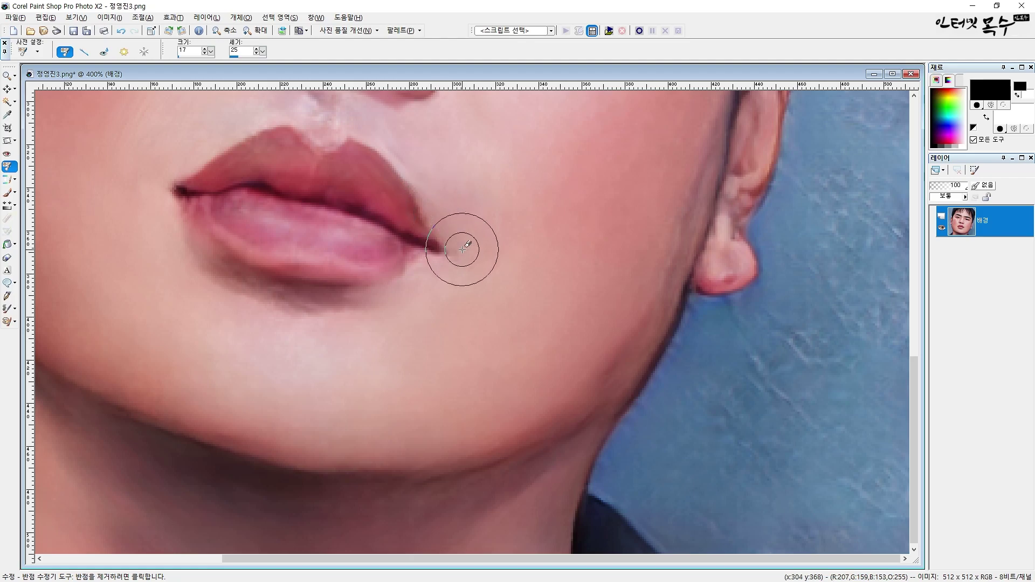
Retouch the reddish shading around the nostrils of the painted portrait with the Blemish Fixer.
key(ctrl+w)
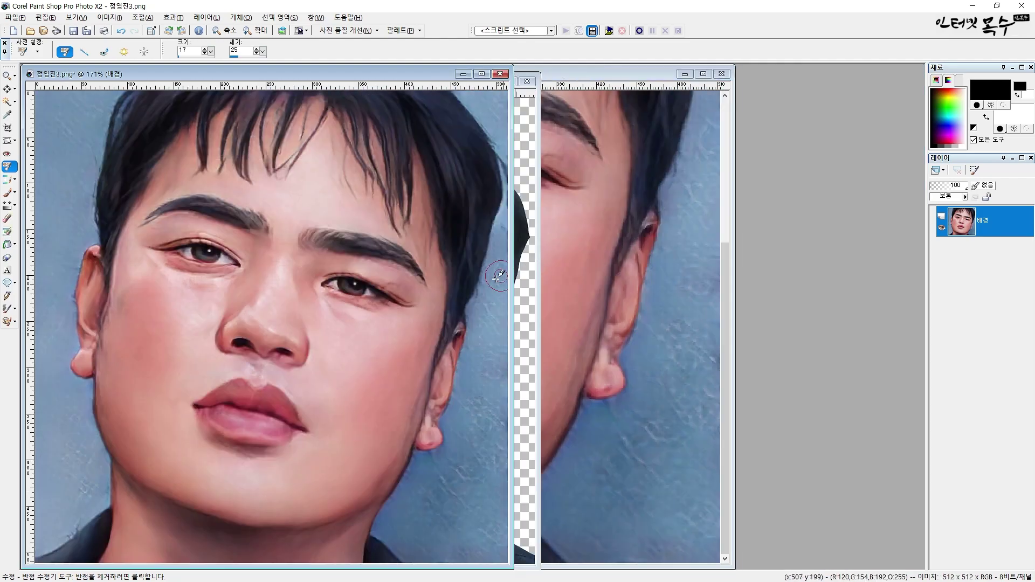
scroll(370, 273, down, 1)
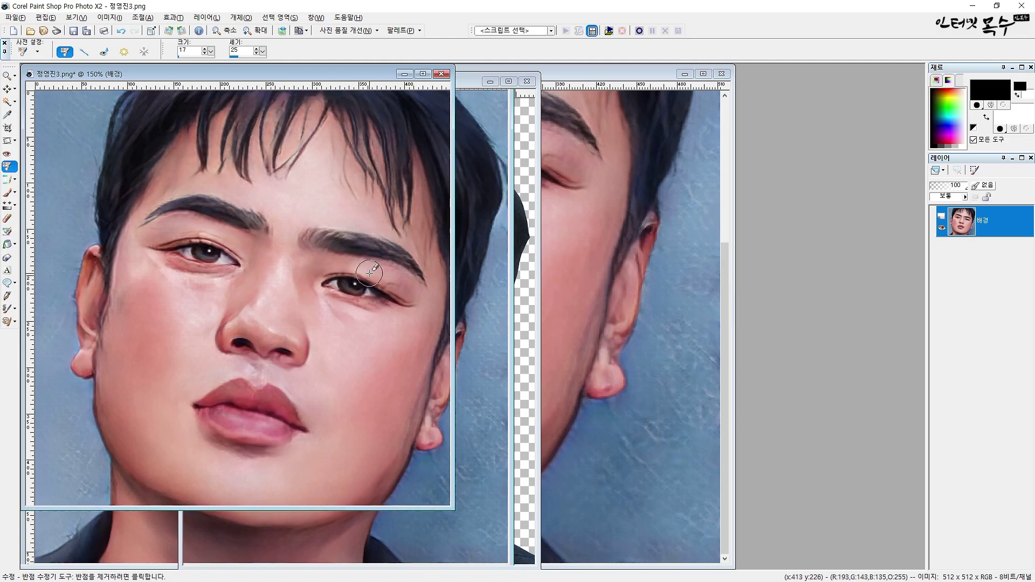
drag(257, 79, 684, 93)
scroll(694, 348, up, 1)
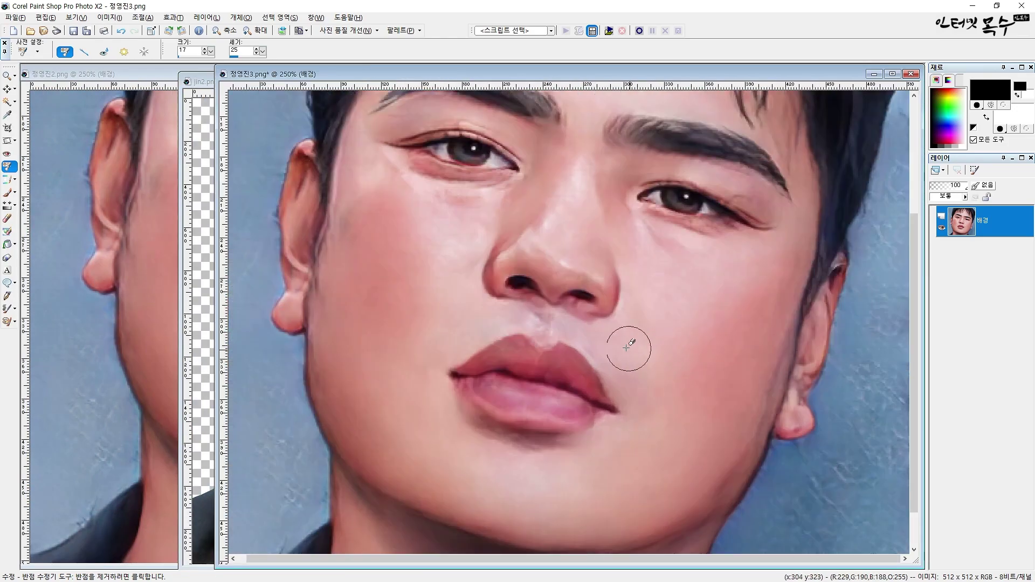
scroll(504, 296, up, 1)
scroll(503, 295, up, 2)
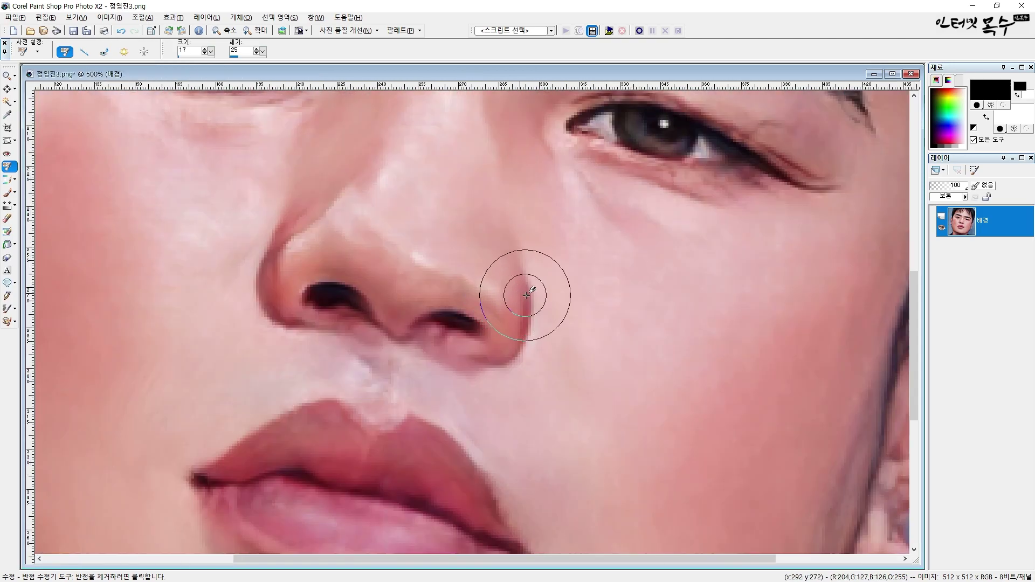
click(437, 337)
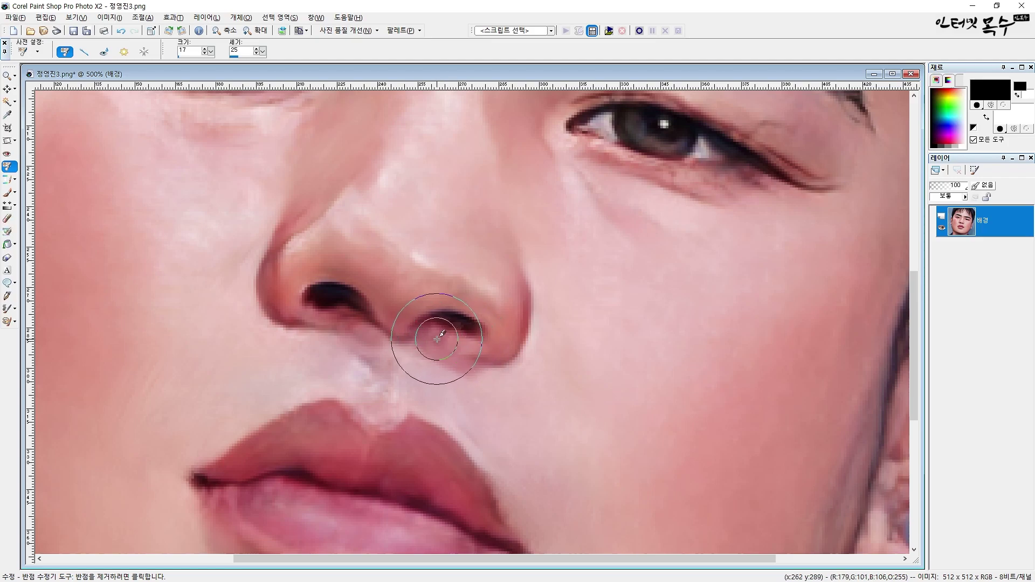
click(438, 335)
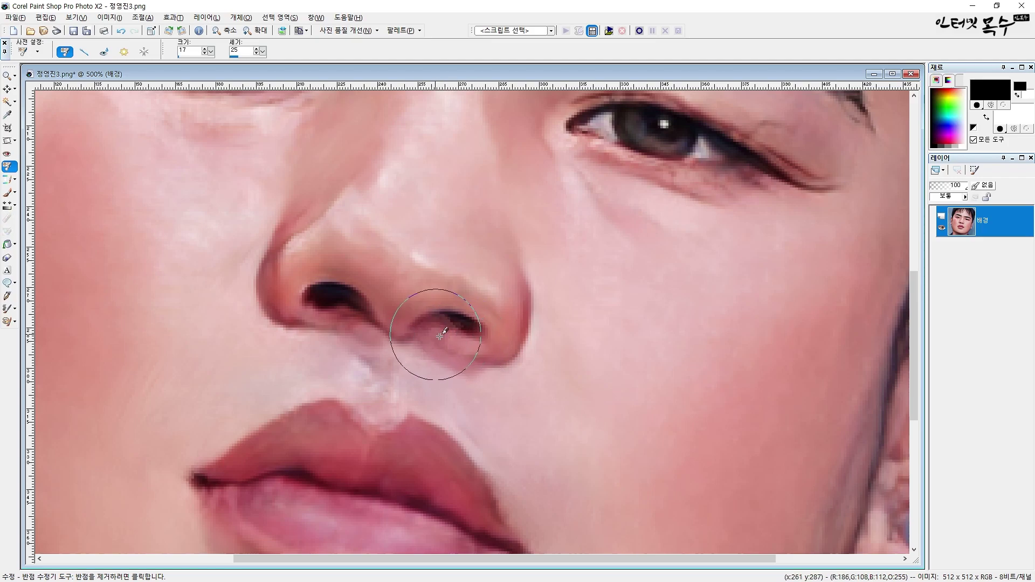
click(317, 298)
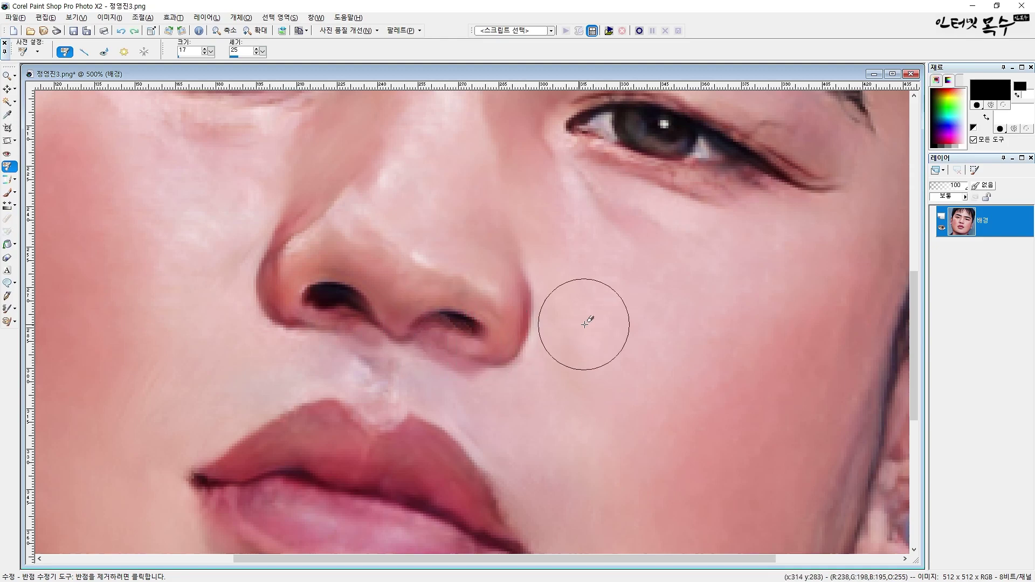
Check the whole painted portrait and examine the areas around both eyes up close for remaining blemishes.
scroll(573, 319, down, 3)
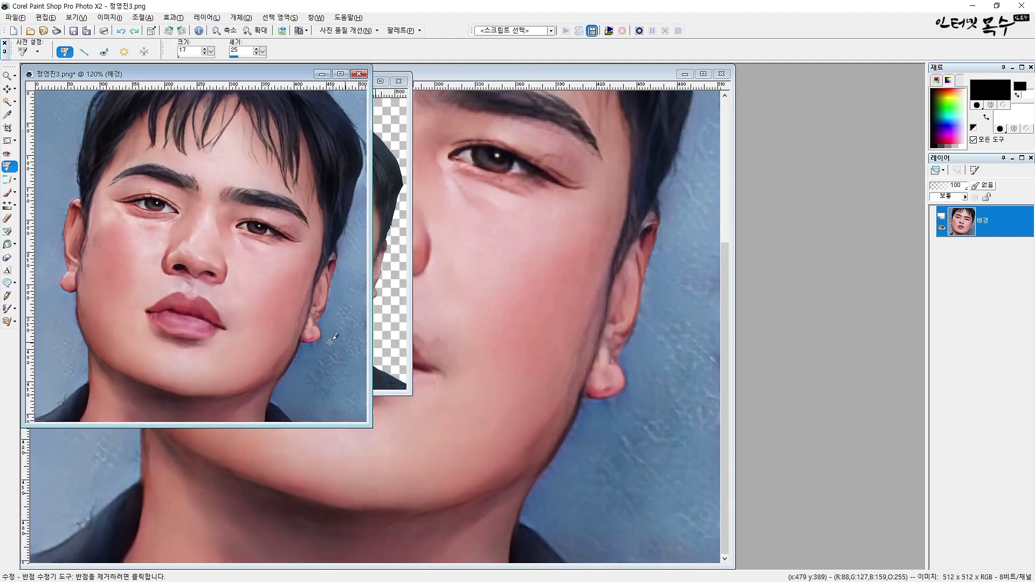
scroll(313, 339, up, 1)
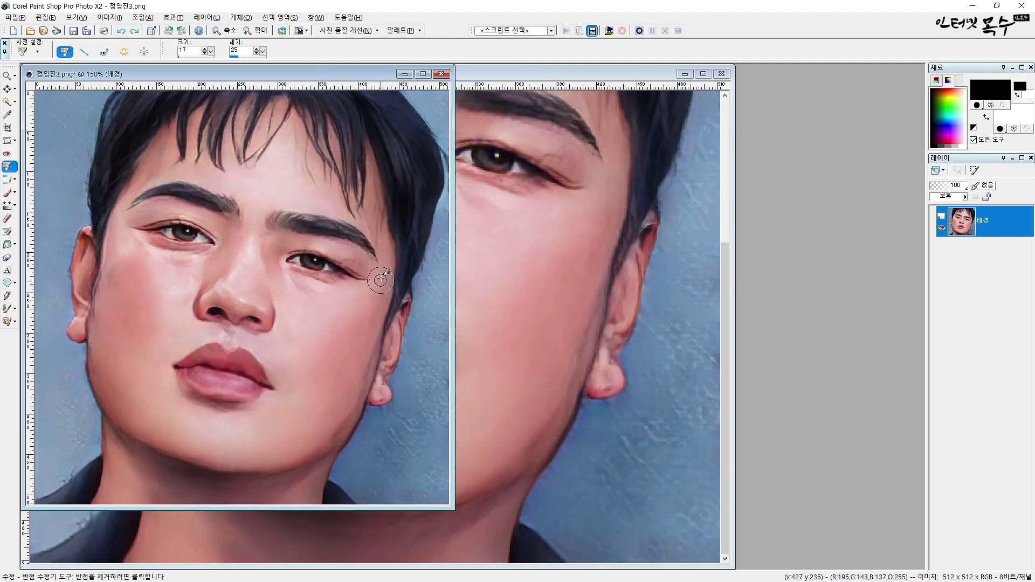
scroll(329, 318, up, 3)
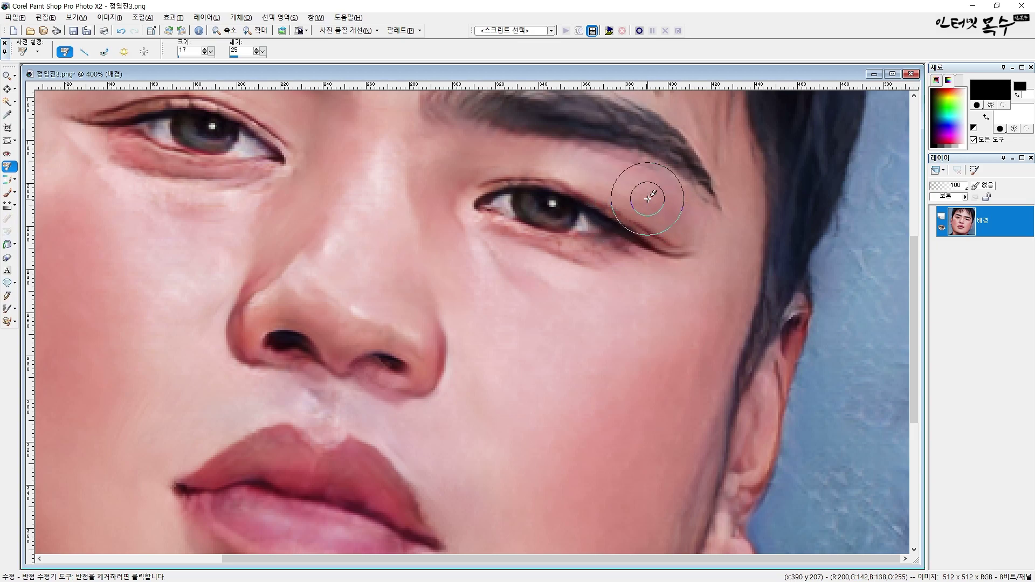
scroll(302, 221, down, 1)
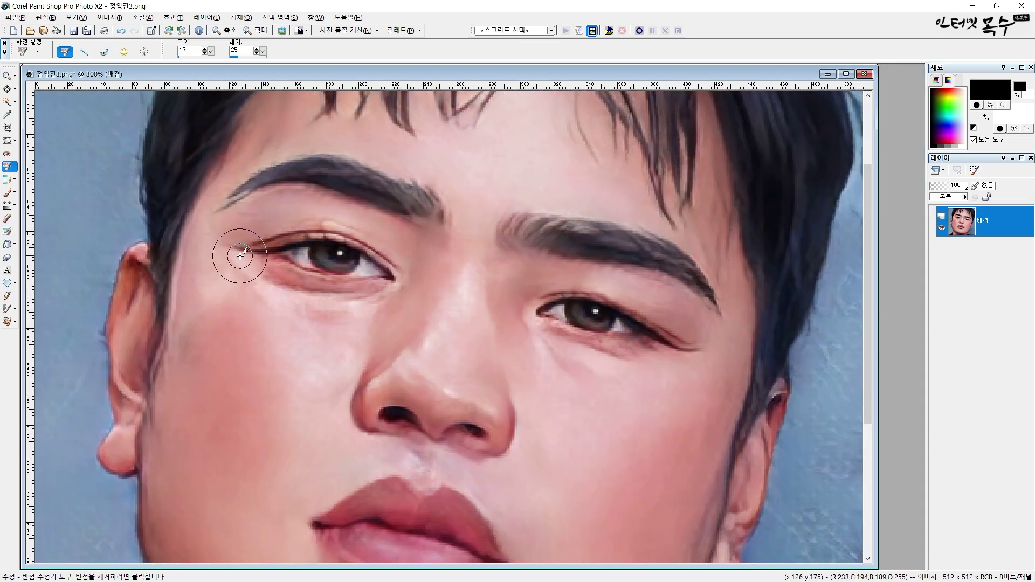
scroll(264, 248, up, 1)
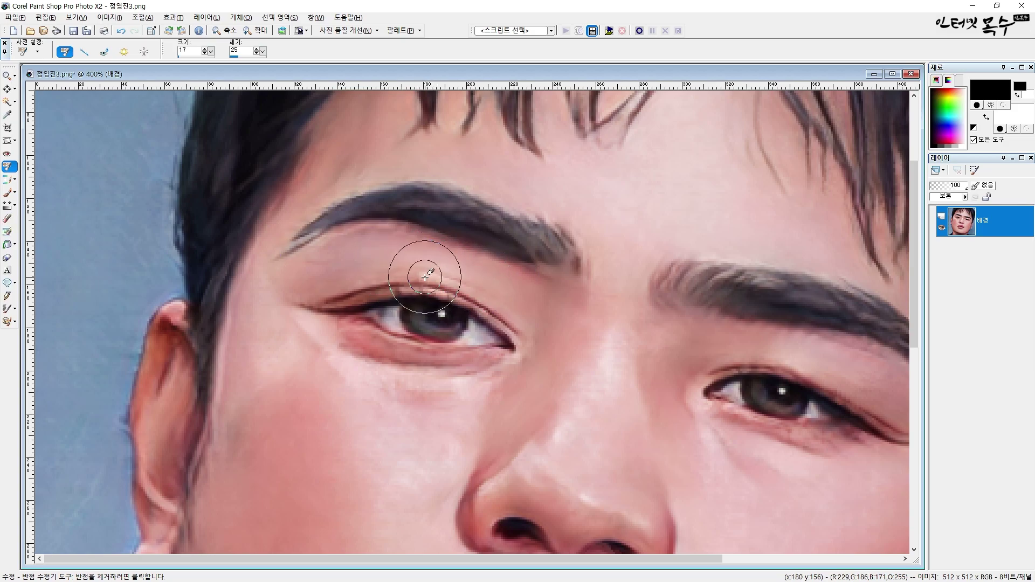
scroll(425, 275, down, 1)
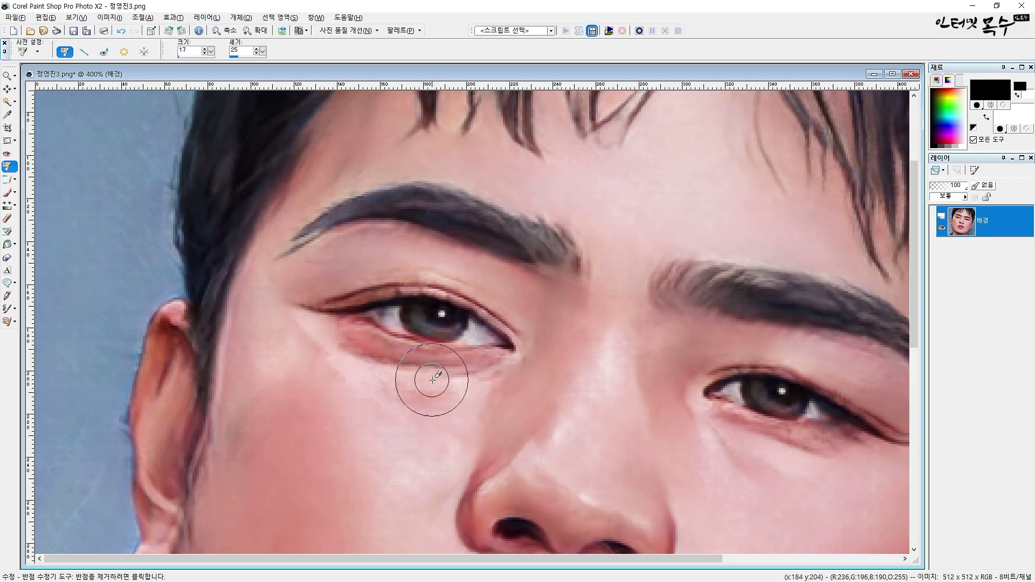
Reduce the retouched painting to 150% and move its window aside to uncover the other open images.
scroll(393, 377, down, 1)
scroll(415, 369, down, 1)
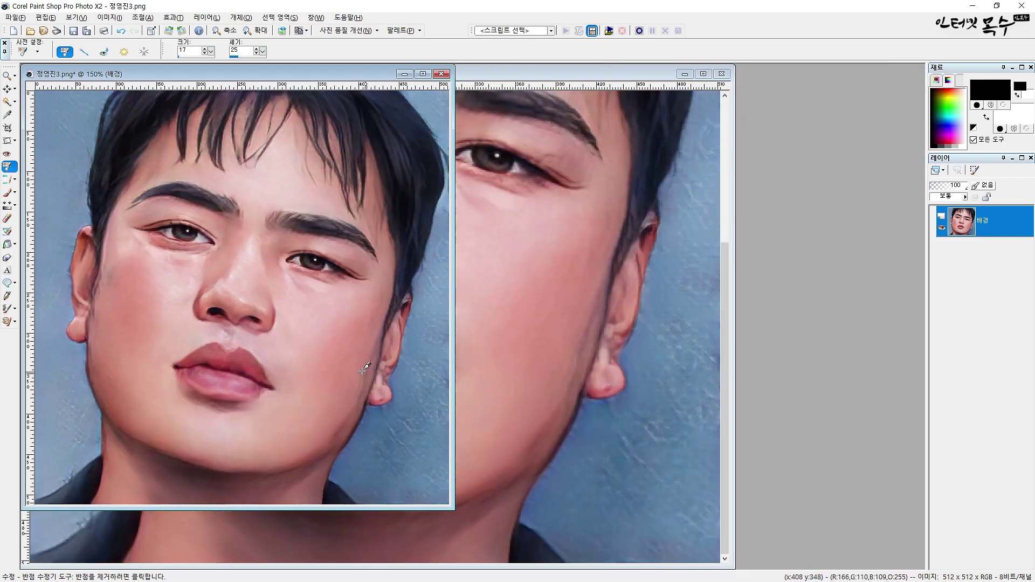
drag(258, 76, 702, 109)
Reduce the earlier, unretouched painting to 120% and arrange its window between the jin2.png photo and the retouched painting.
click(451, 72)
scroll(427, 224, down, 4)
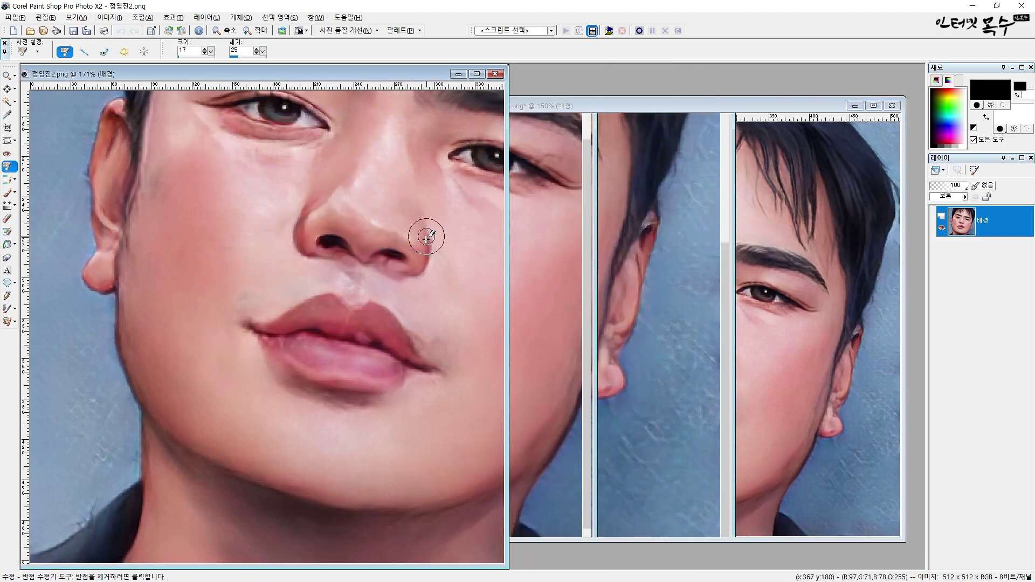
scroll(201, 153, up, 2)
drag(276, 75, 493, 102)
drag(295, 82, 143, 77)
drag(454, 102, 374, 86)
scroll(385, 248, down, 1)
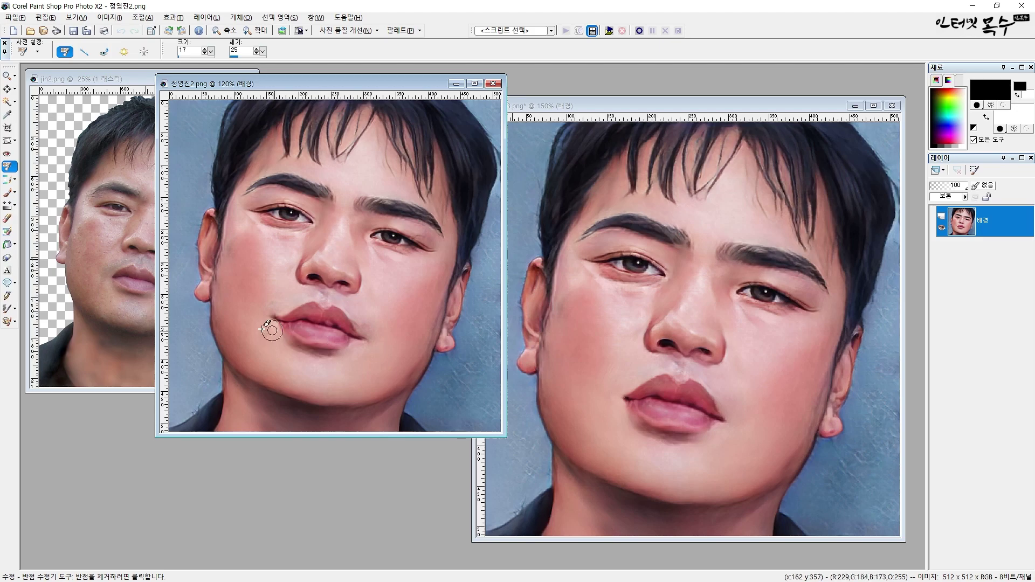
Compare the retouched painting with the earlier version at the same 120% size and examine its facial skin up close.
click(638, 110)
scroll(717, 305, down, 2)
scroll(671, 326, up, 1)
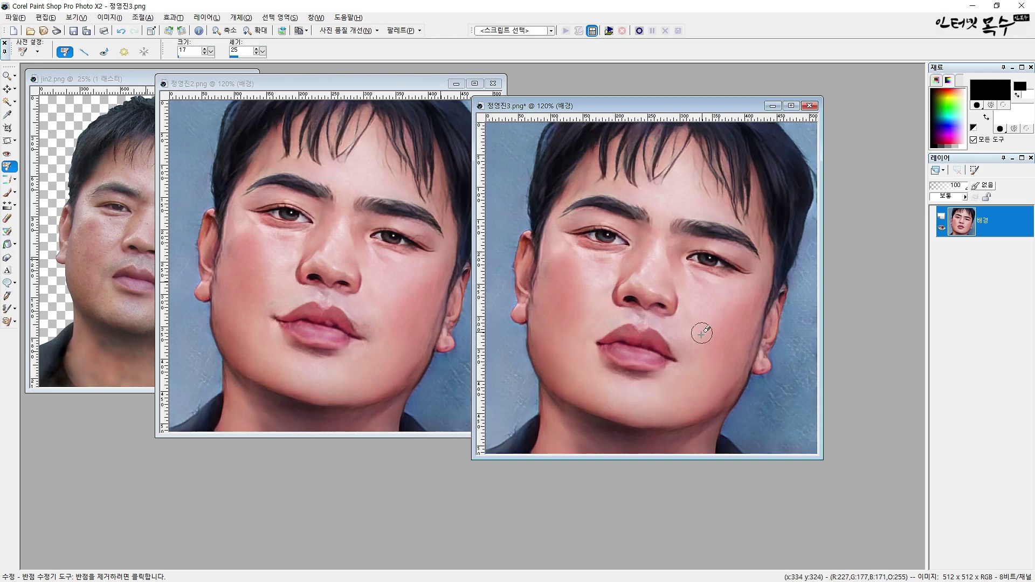
scroll(710, 328, up, 1)
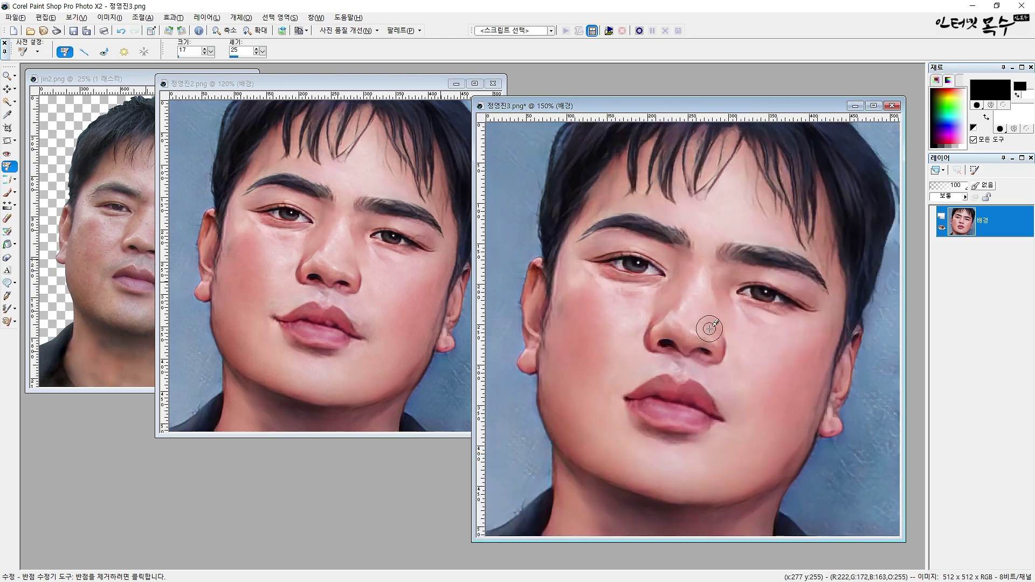
scroll(709, 328, up, 2)
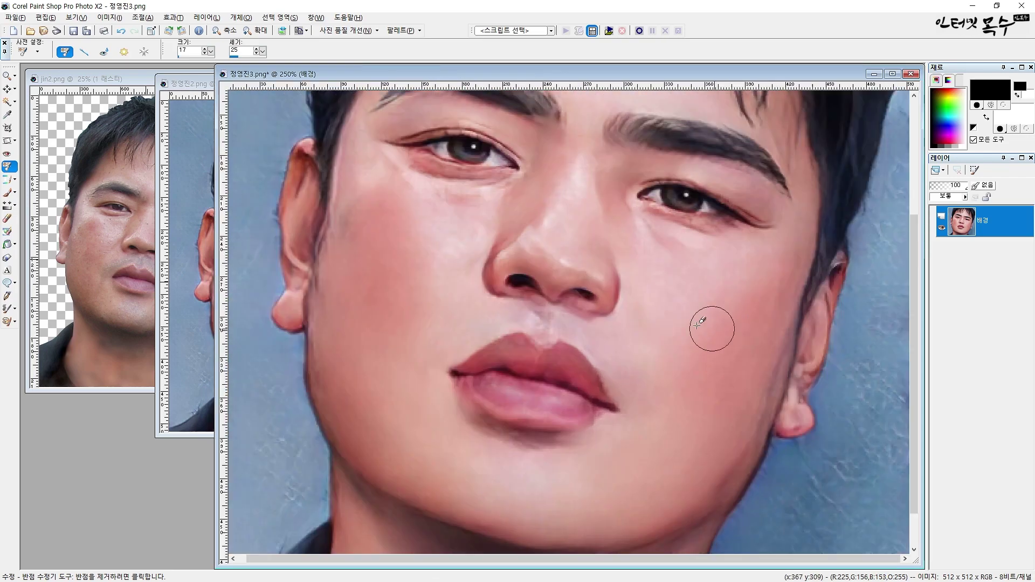
scroll(645, 312, down, 3)
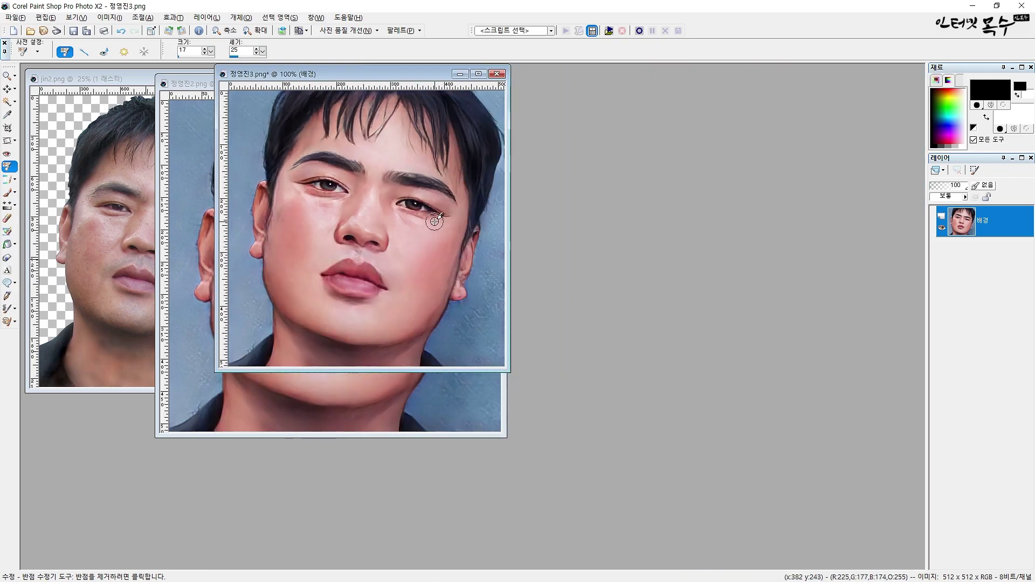
Place the retouched painting at 150% beside the earlier version and check the mouth and chin area.
drag(366, 74, 618, 80)
scroll(616, 248, up, 1)
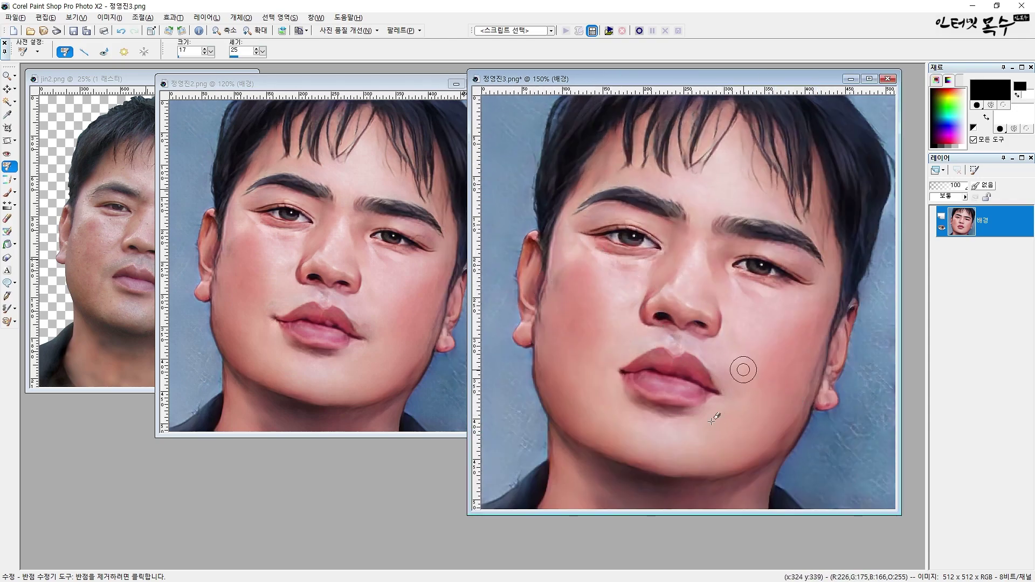
scroll(680, 432, up, 1)
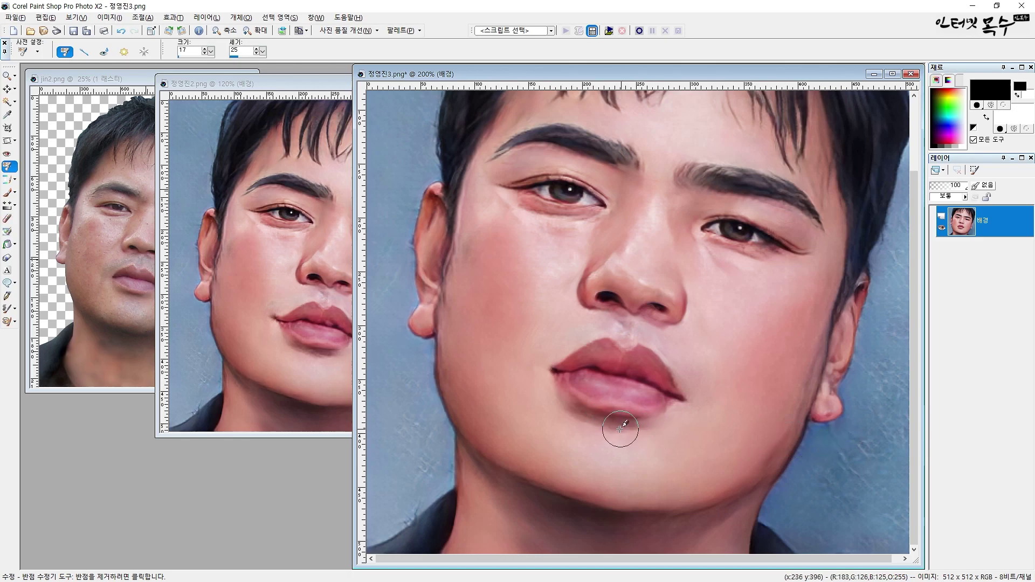
scroll(623, 428, down, 1)
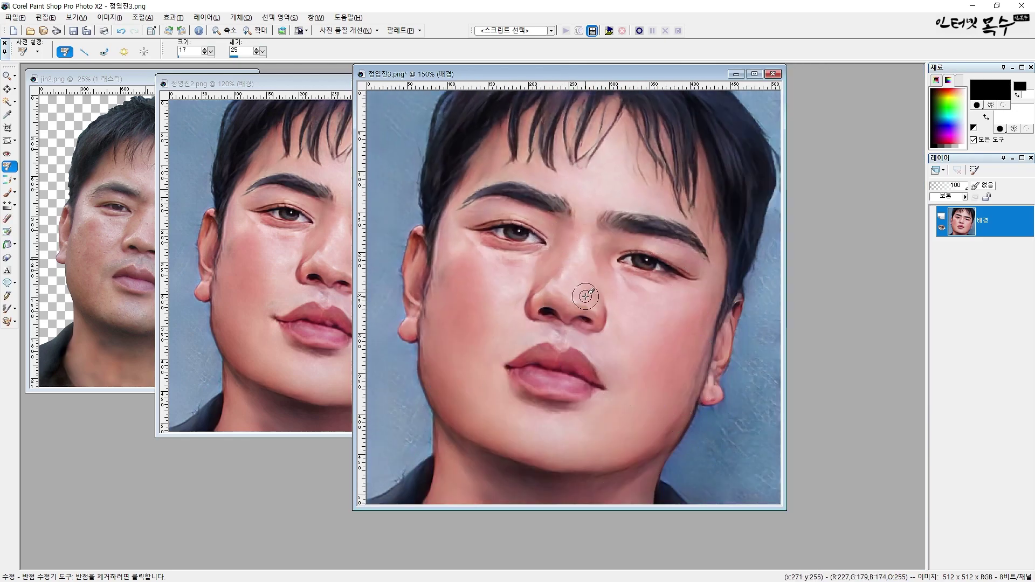
drag(477, 75, 593, 75)
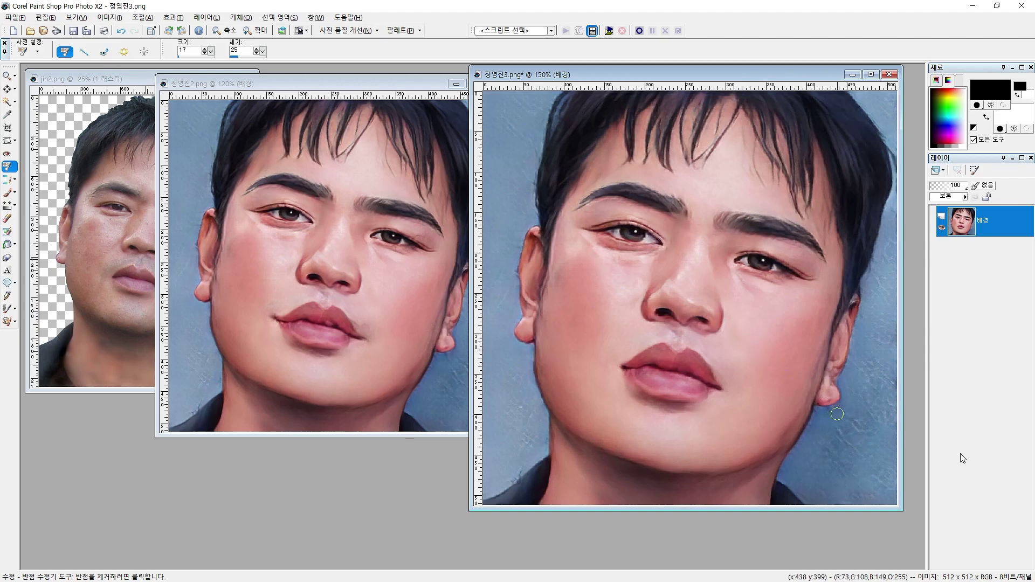
Bring the original jin2.png photo to the front and place its window so both painted versions stay in view.
key(alt+Tab)
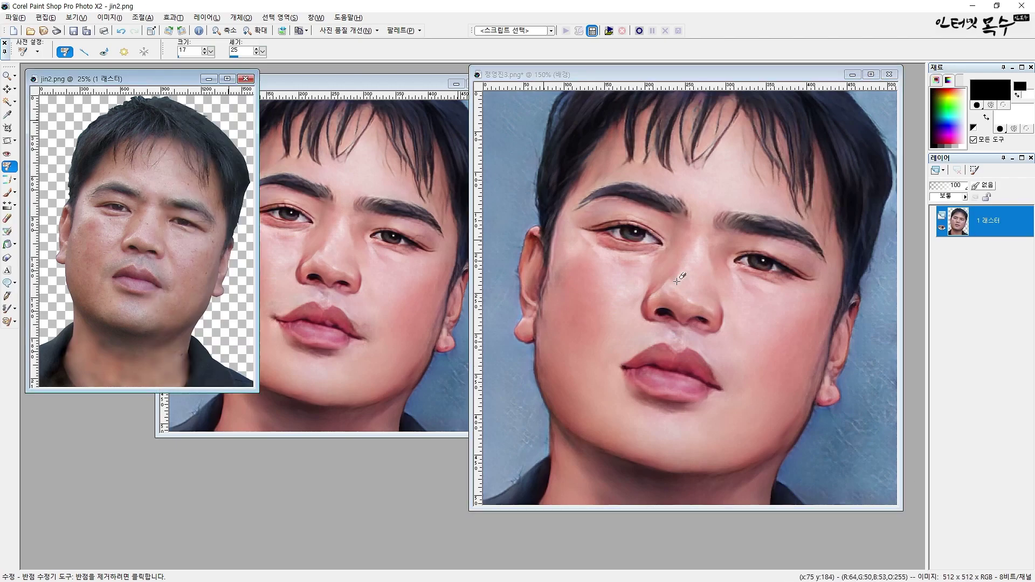
drag(134, 76, 312, 109)
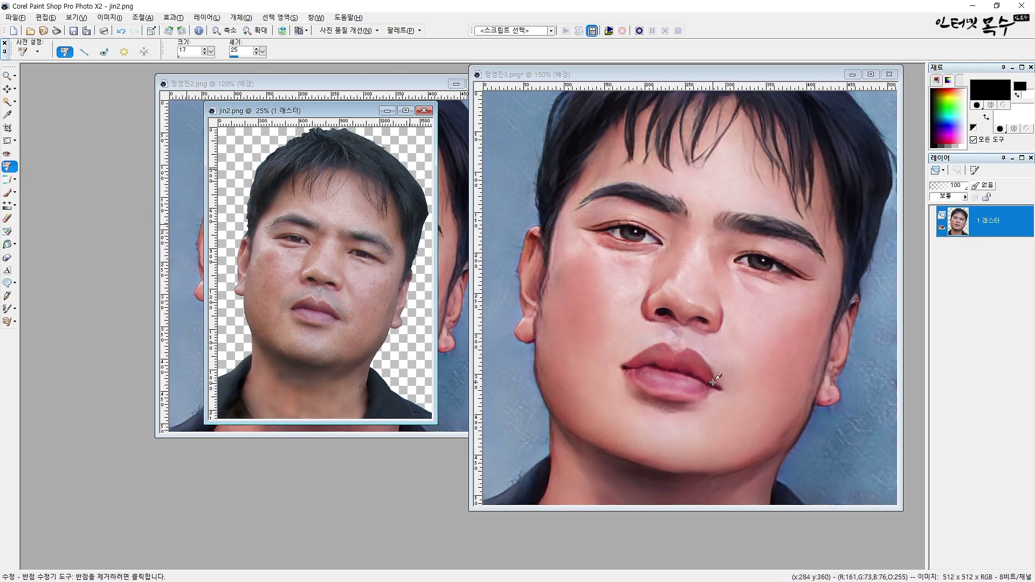
drag(332, 108, 154, 216)
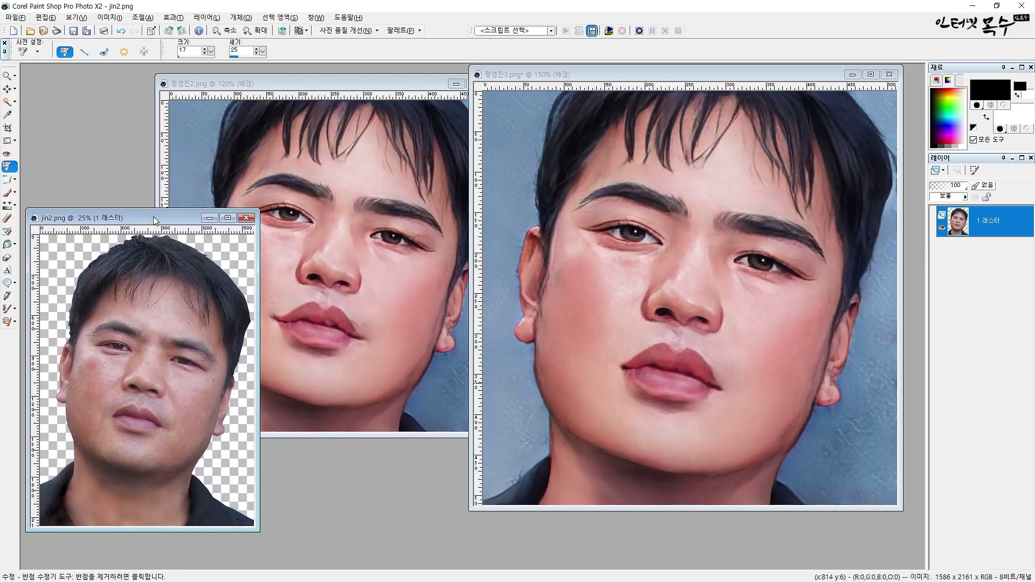